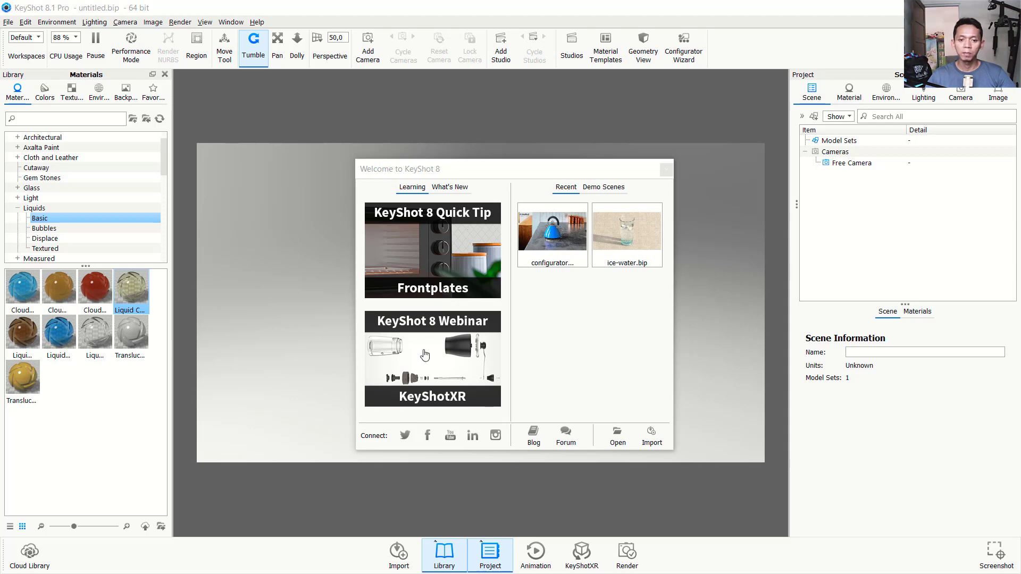
- Switch the welcome screen to What's New, showing the Manual and What's New Guide links
click(453, 190)
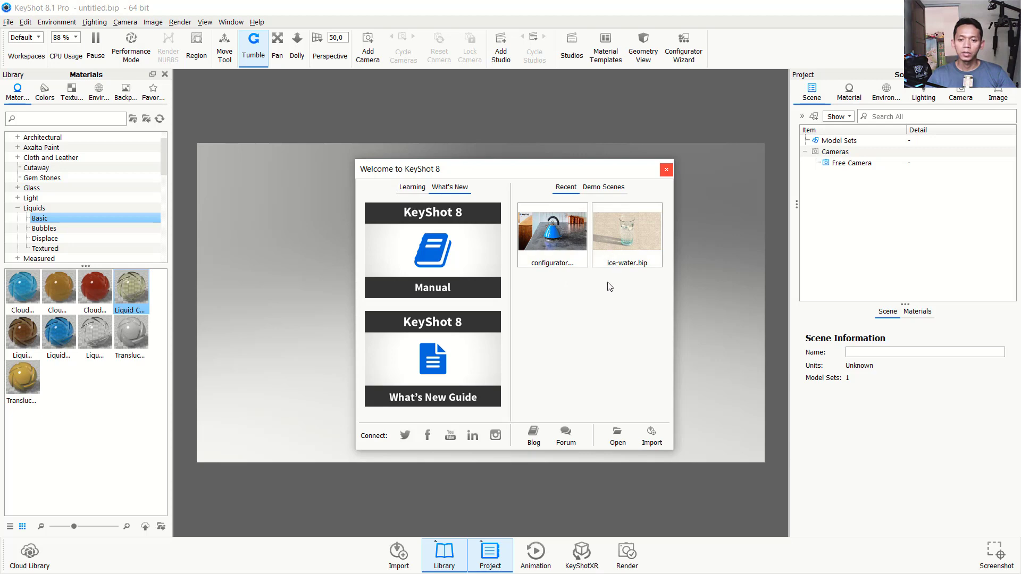
- Load the configurator.bip blue-kettle scene from the Demo Scenes list
click(603, 189)
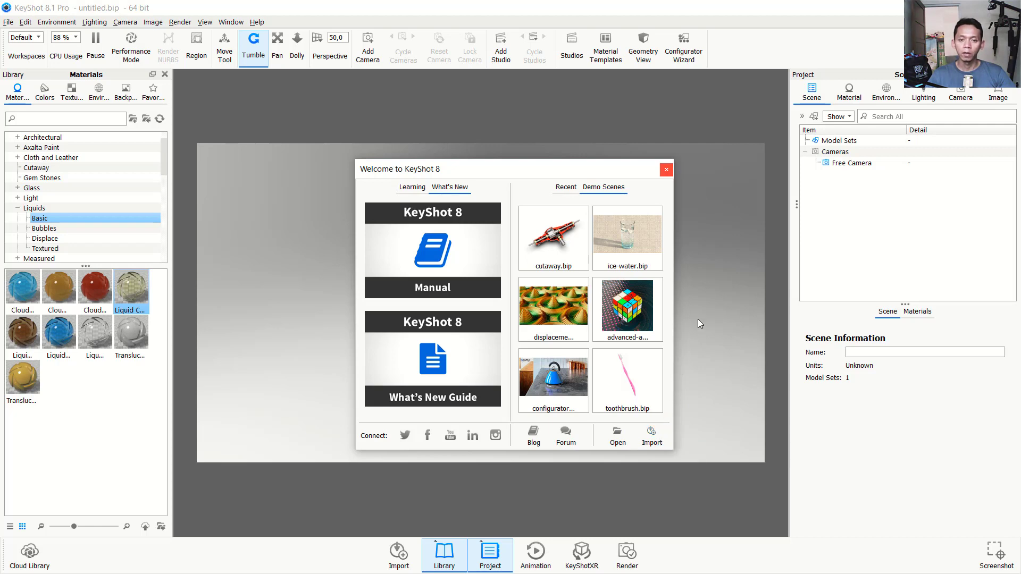
click(553, 387)
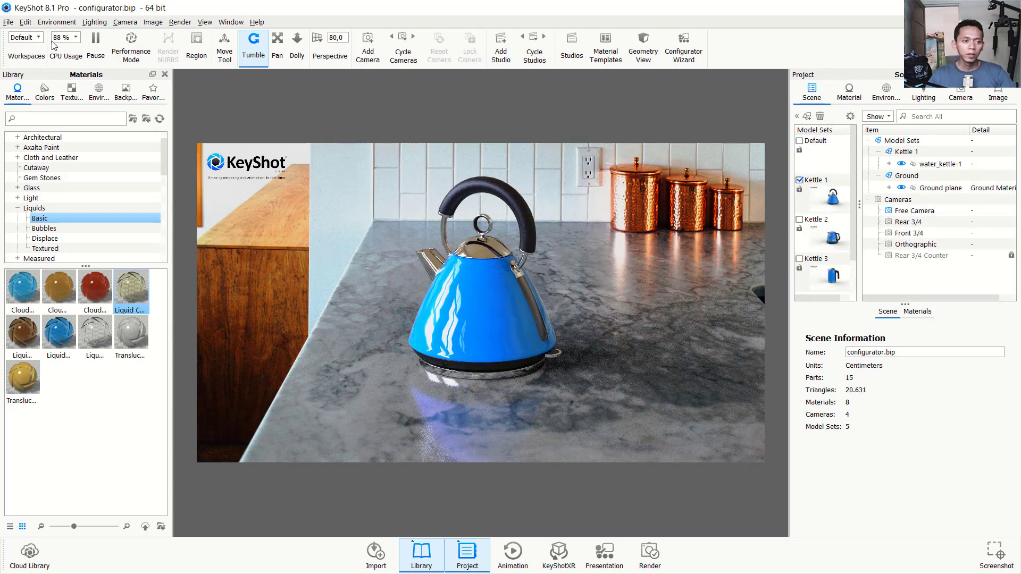
- Look through the main menubar menus
click(7, 22)
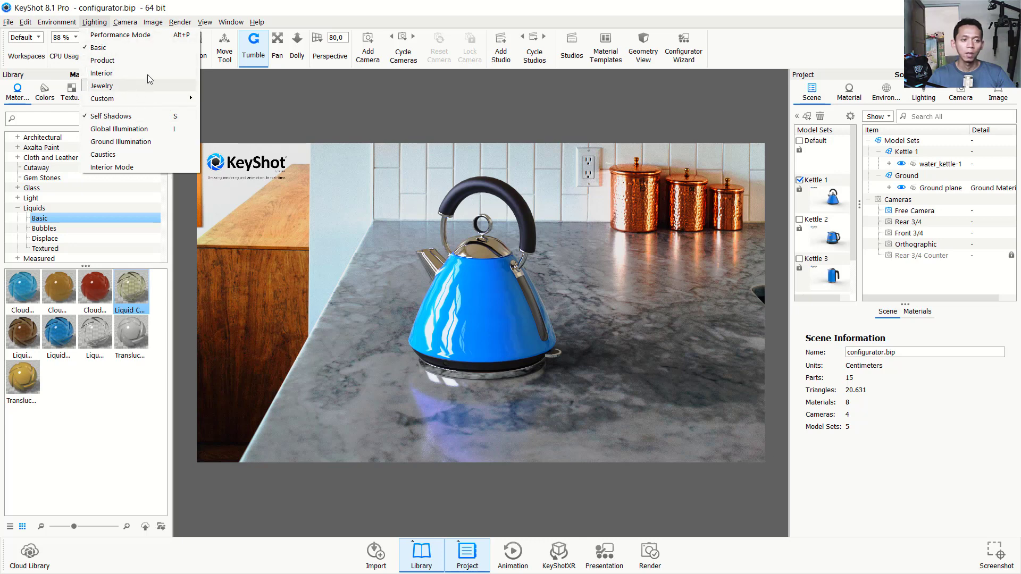
mouse_move(124, 21)
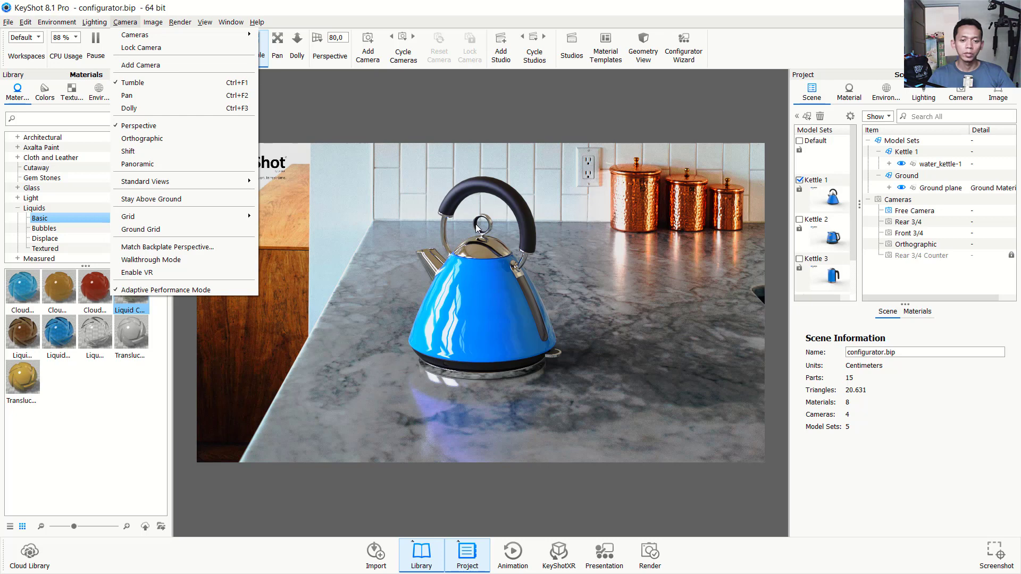
key(Escape)
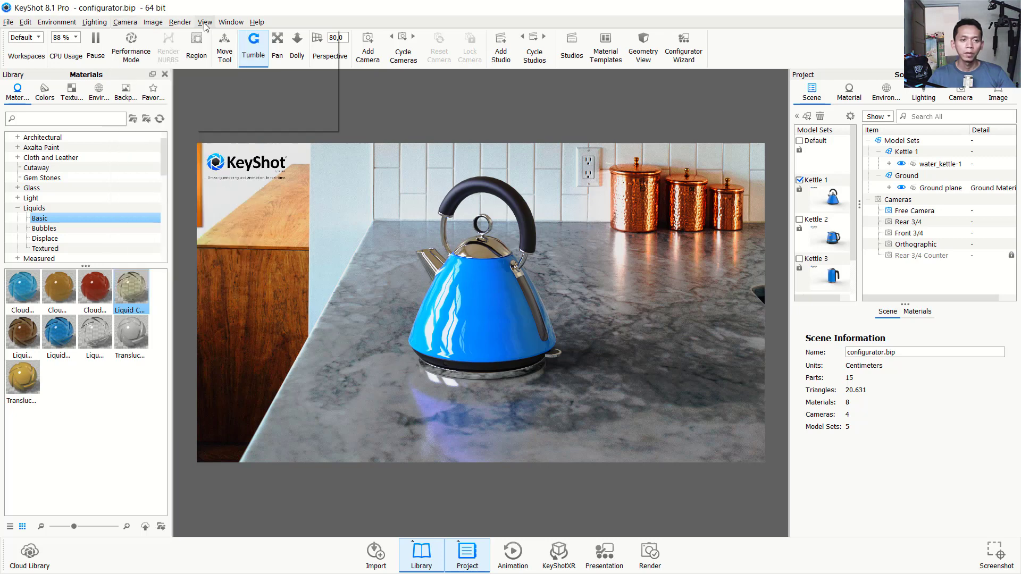
click(231, 22)
click(433, 23)
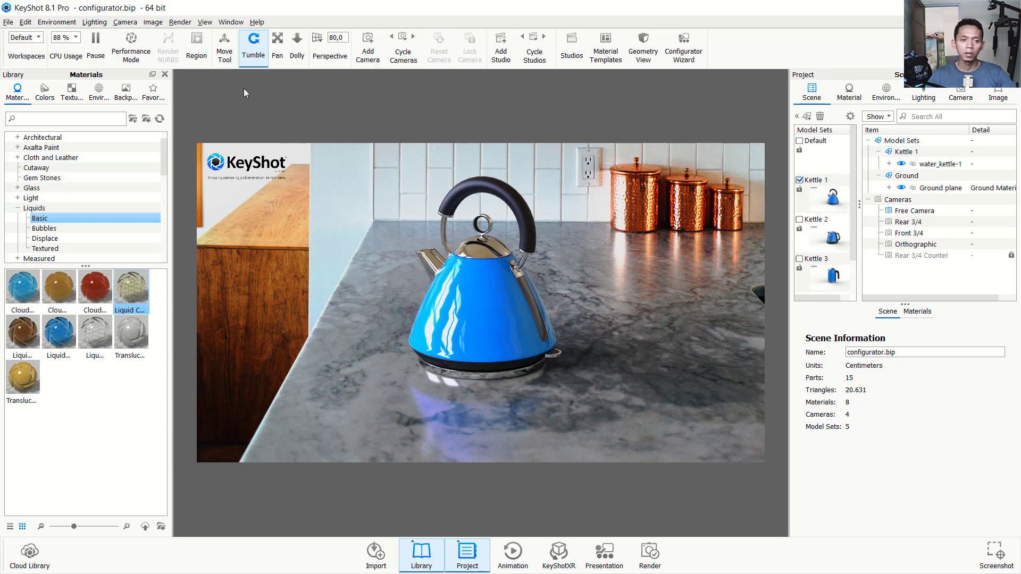
- Orbit the camera around the kettle, then pan and dolly in closer
mouse_move(497, 279)
mouse_down()
mouse_move(452, 313)
mouse_move(544, 295)
mouse_move(504, 311)
mouse_move(559, 317)
mouse_move(494, 322)
mouse_move(475, 385)
mouse_move(488, 252)
mouse_move(536, 219)
mouse_up()
click(277, 51)
click(306, 61)
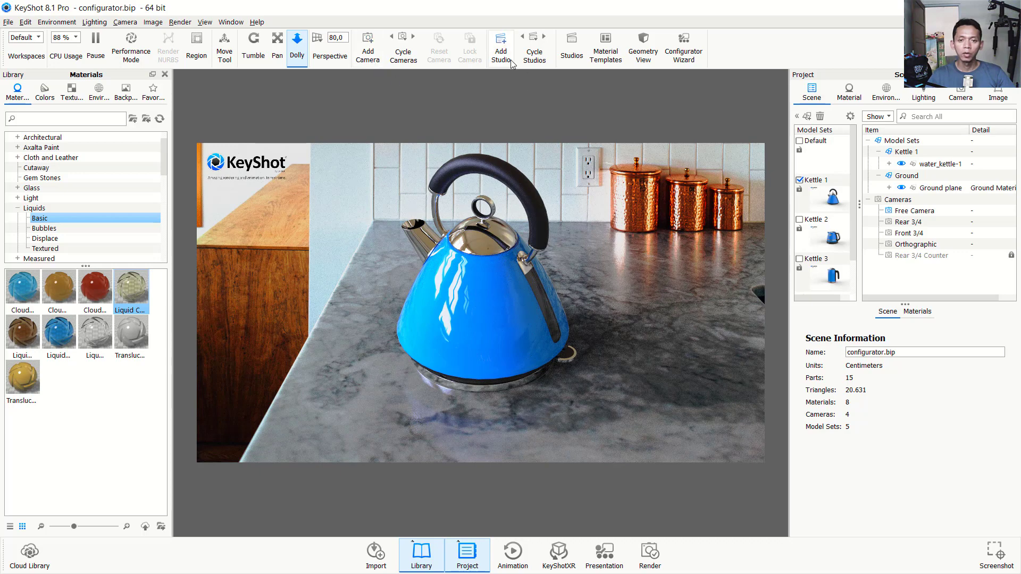
click(40, 40)
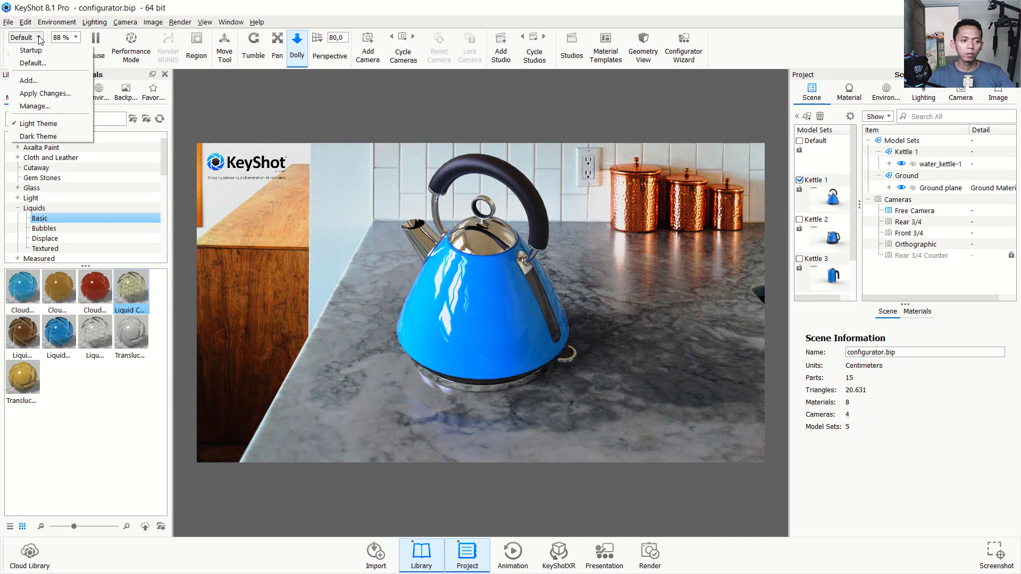
click(38, 136)
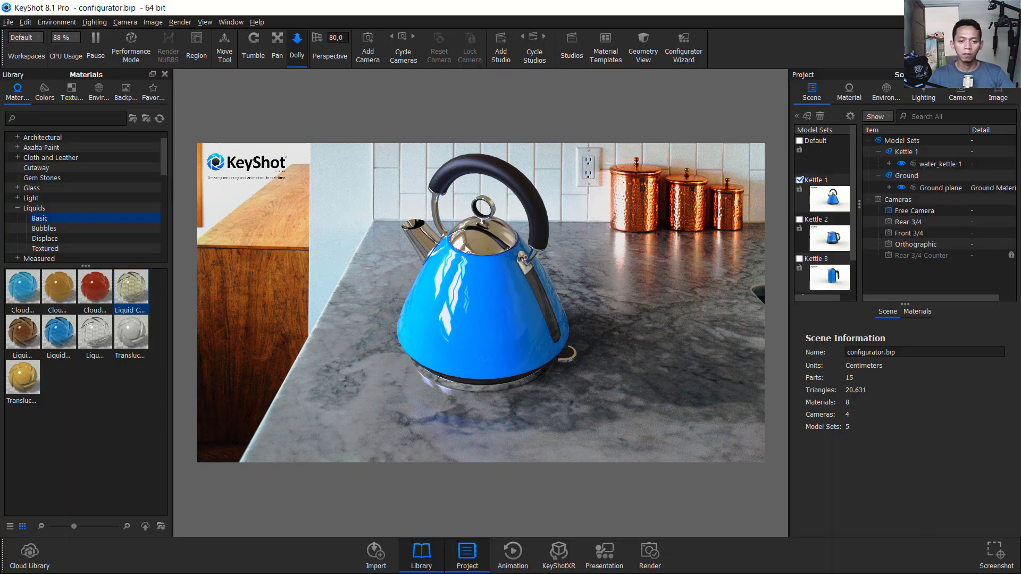
click(32, 38)
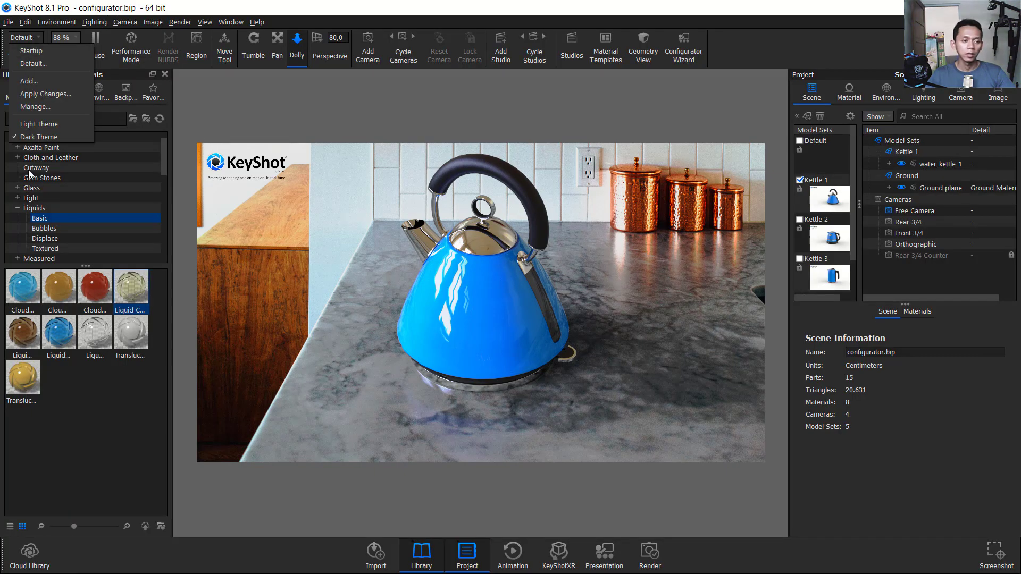
click(31, 124)
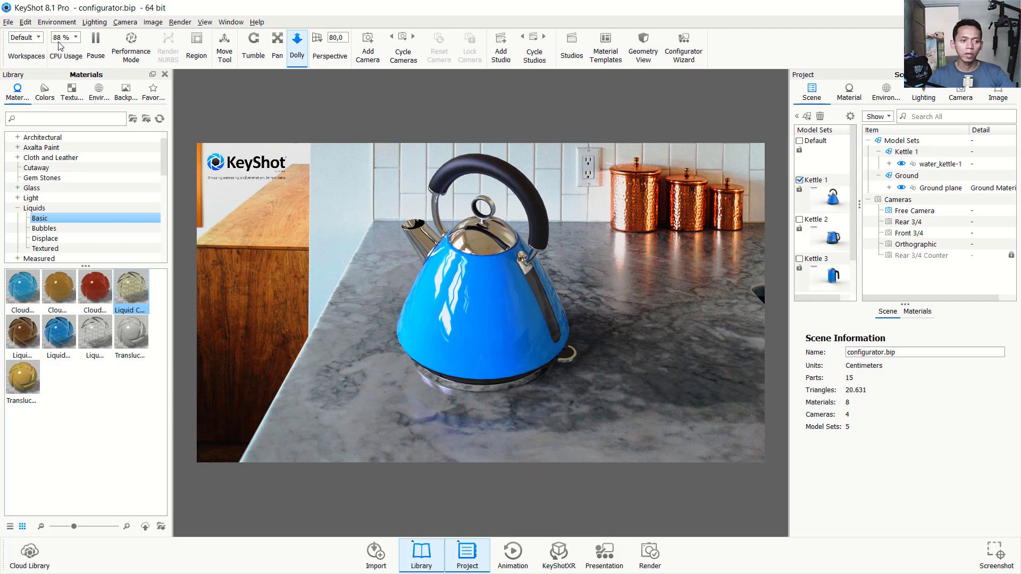
click(22, 37)
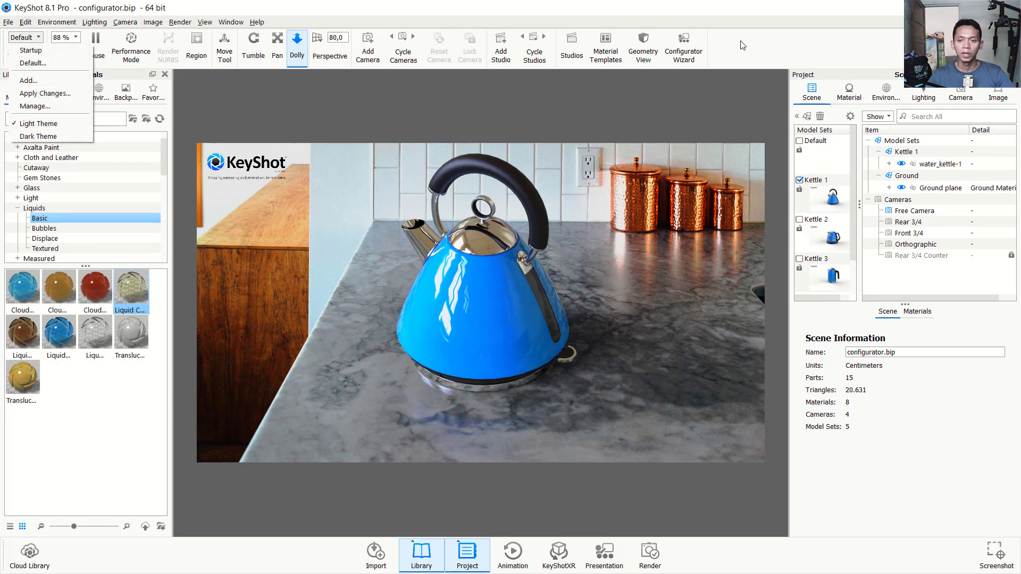
click(482, 164)
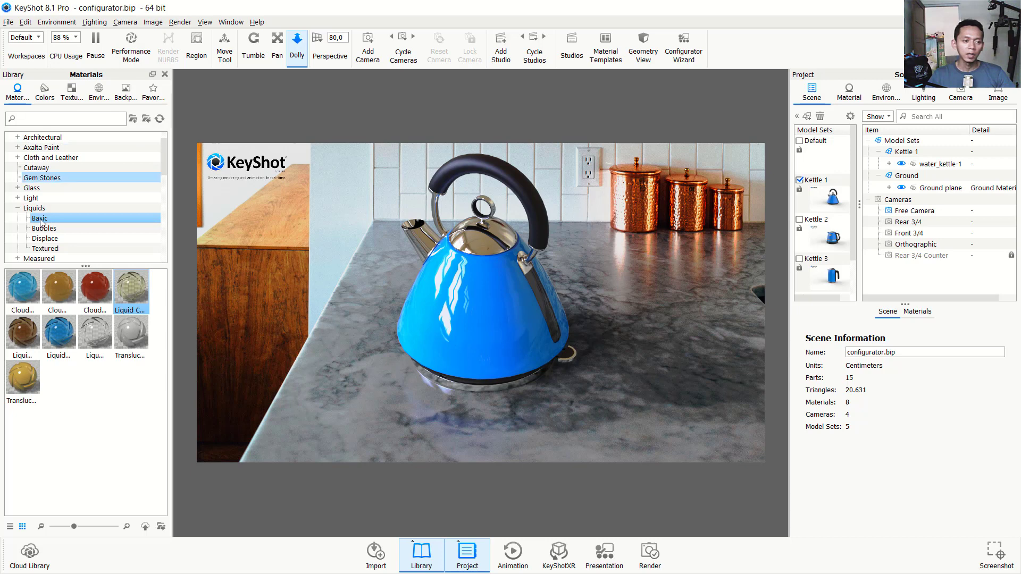
- Drop a Metals > Copper library material onto the kettle body
mouse_move(164, 155)
mouse_down()
mouse_move(167, 213)
mouse_move(166, 201)
mouse_up()
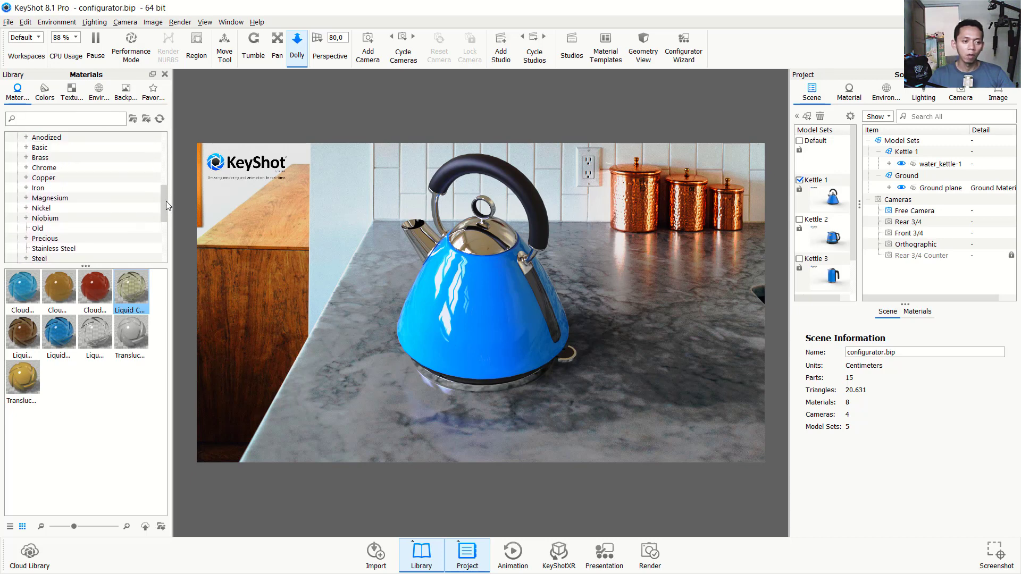
click(61, 181)
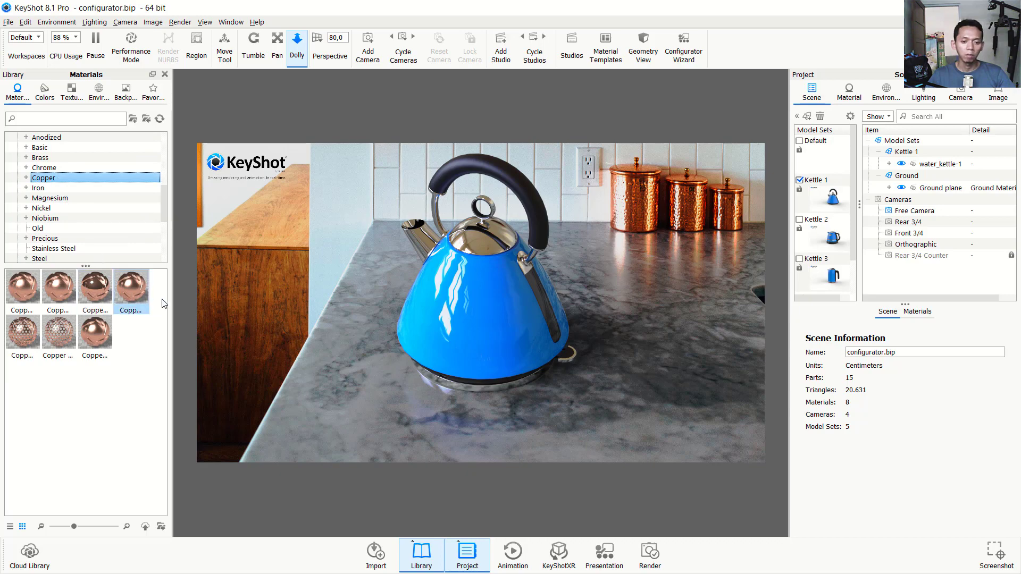
drag(133, 292, 486, 311)
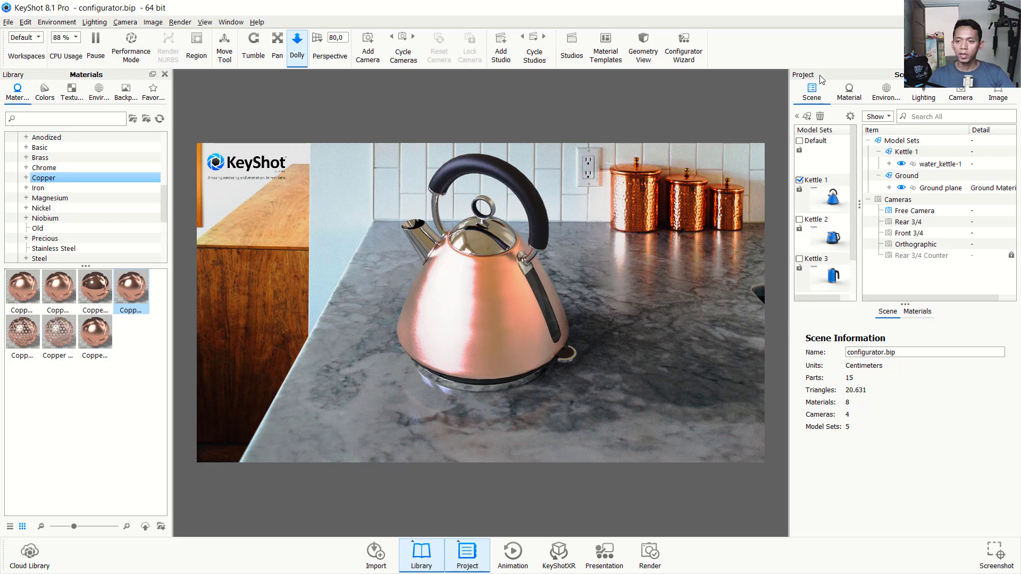
- Inspect the kettle's Copper Rough material properties, texture slots and labels
click(849, 95)
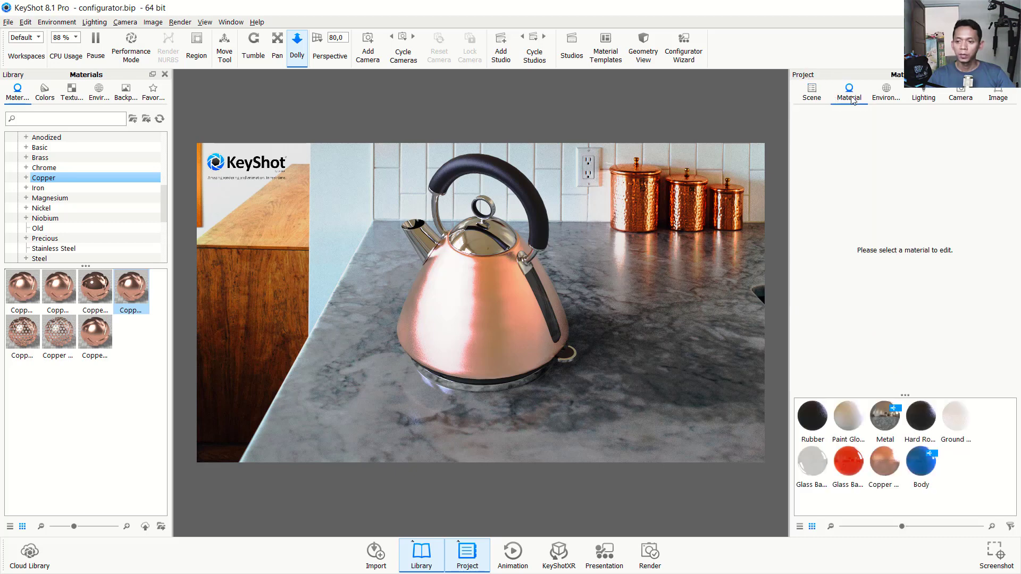
double_click(480, 313)
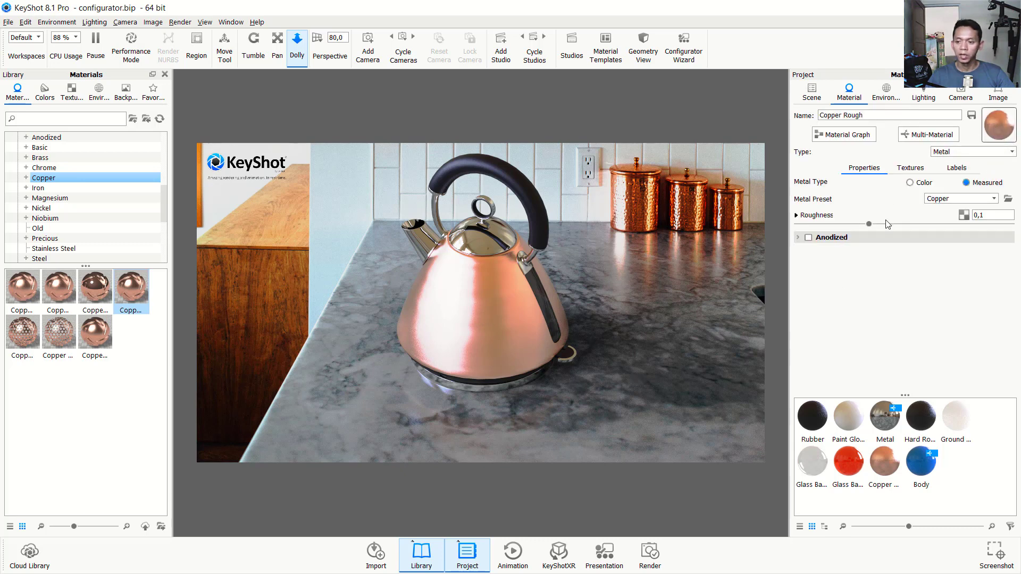
click(910, 168)
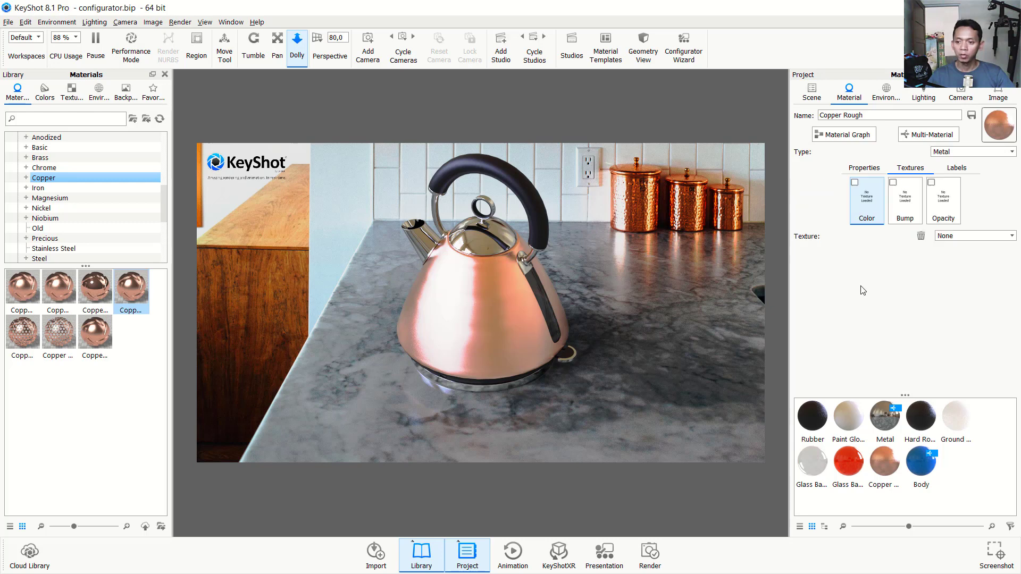
click(961, 170)
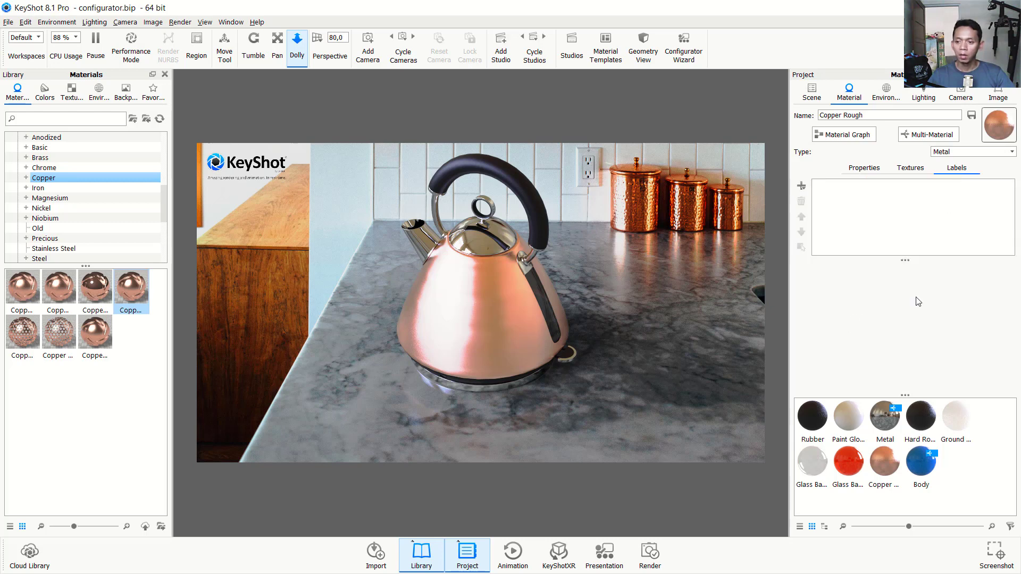
click(864, 168)
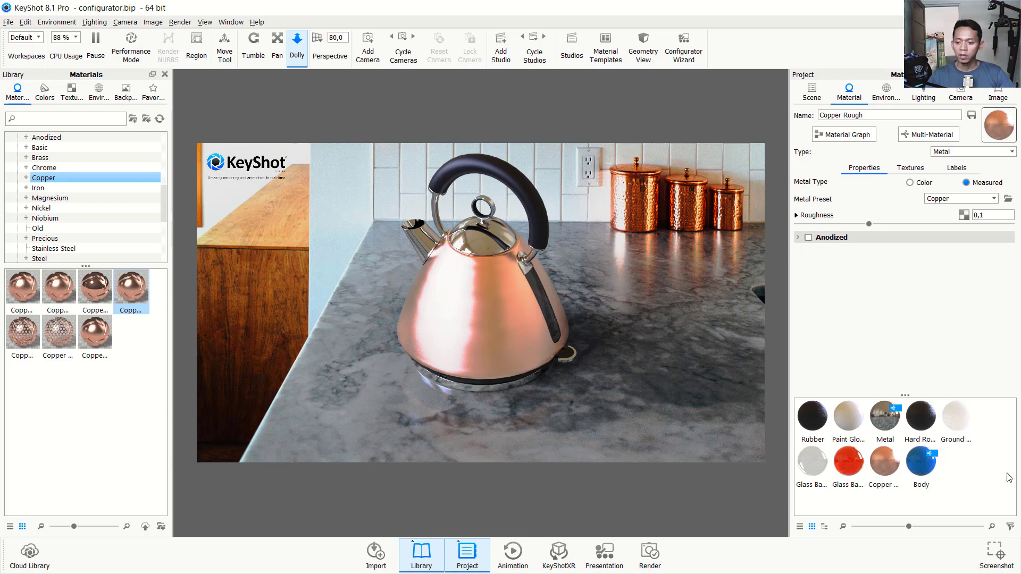
- Apply Paint Gloss White, then the Body multi-material, to the kettle
mouse_move(990, 476)
mouse_down()
mouse_move(801, 424)
mouse_move(992, 485)
mouse_up()
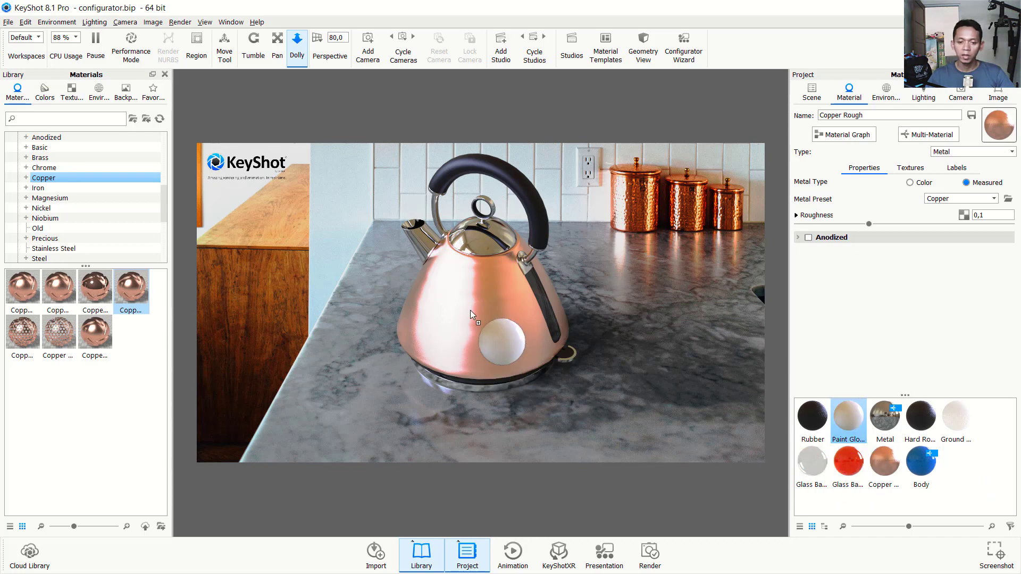
drag(846, 415, 474, 322)
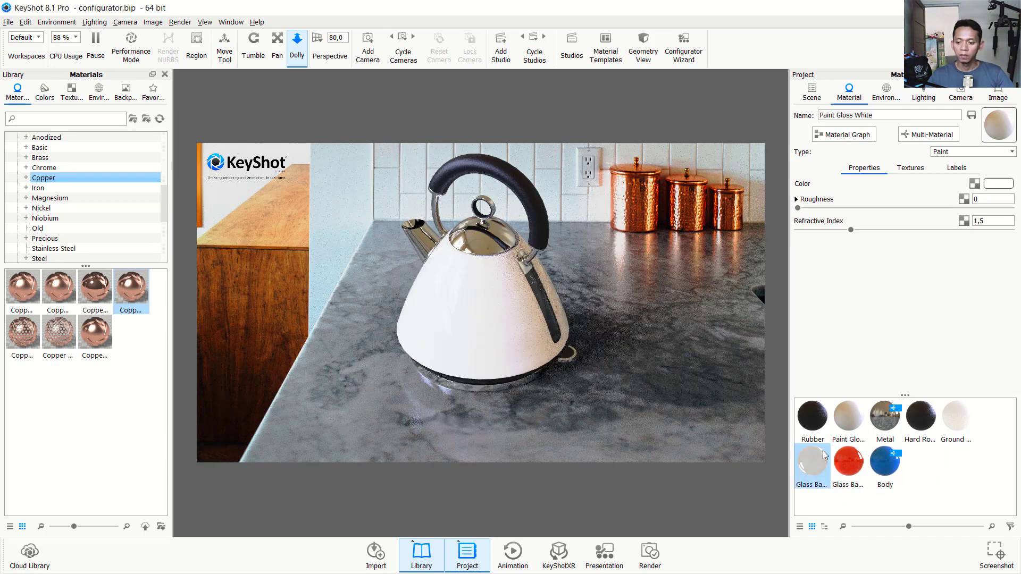
drag(887, 467, 468, 321)
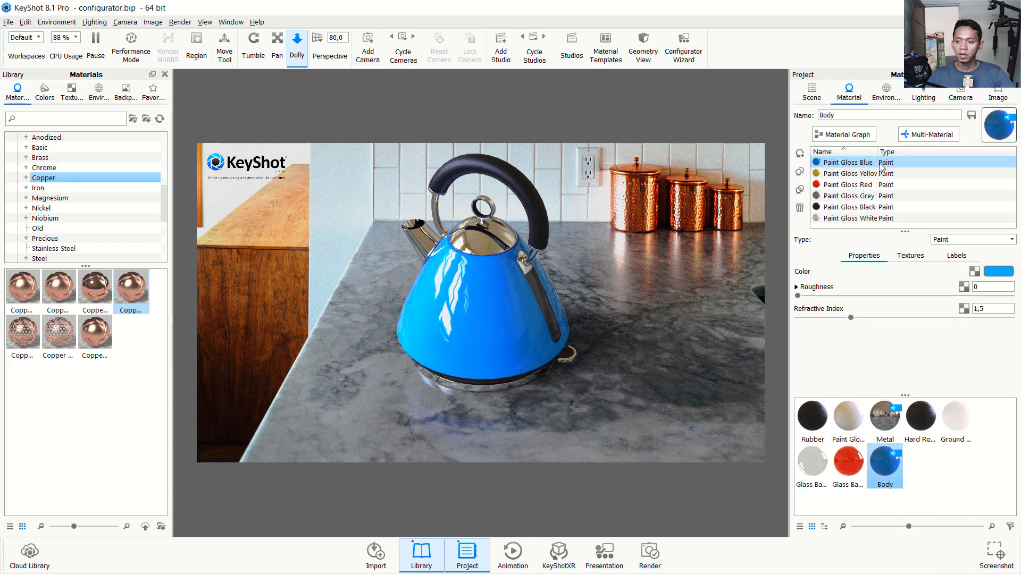
- Try Paint Gloss Red, settle on Paint Gloss Yellow, and check Glass Basic Red
click(832, 185)
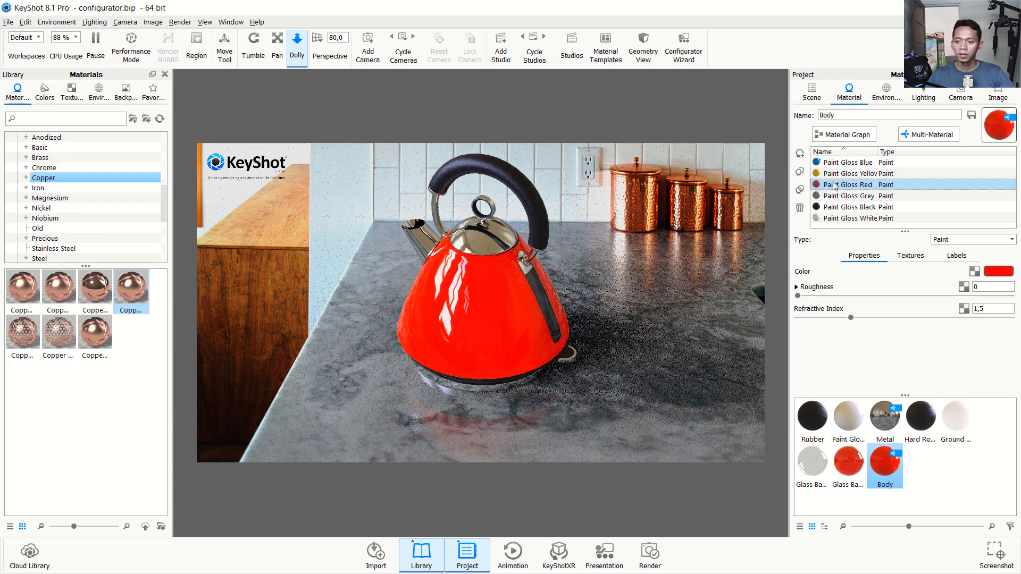
click(833, 174)
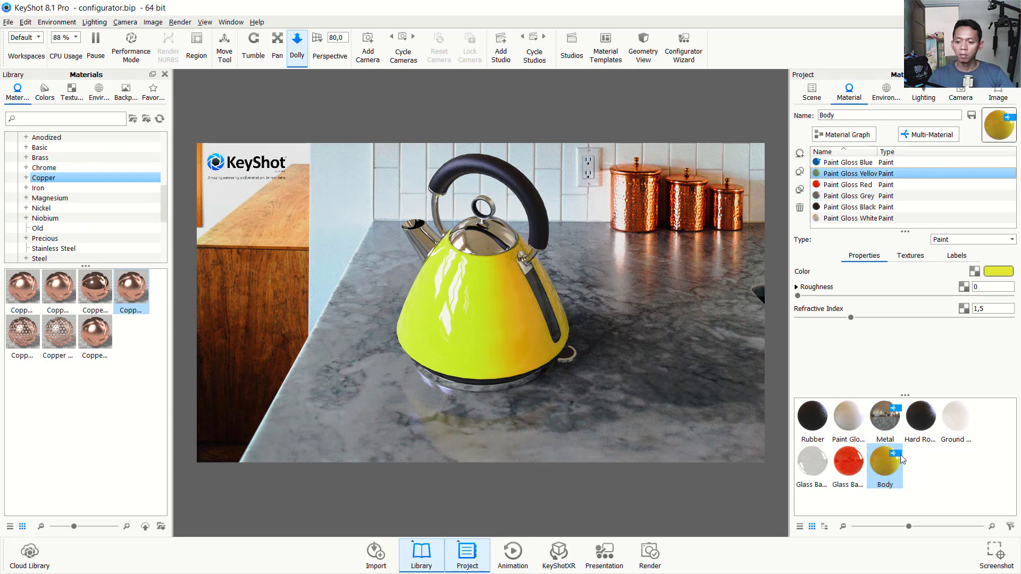
click(844, 458)
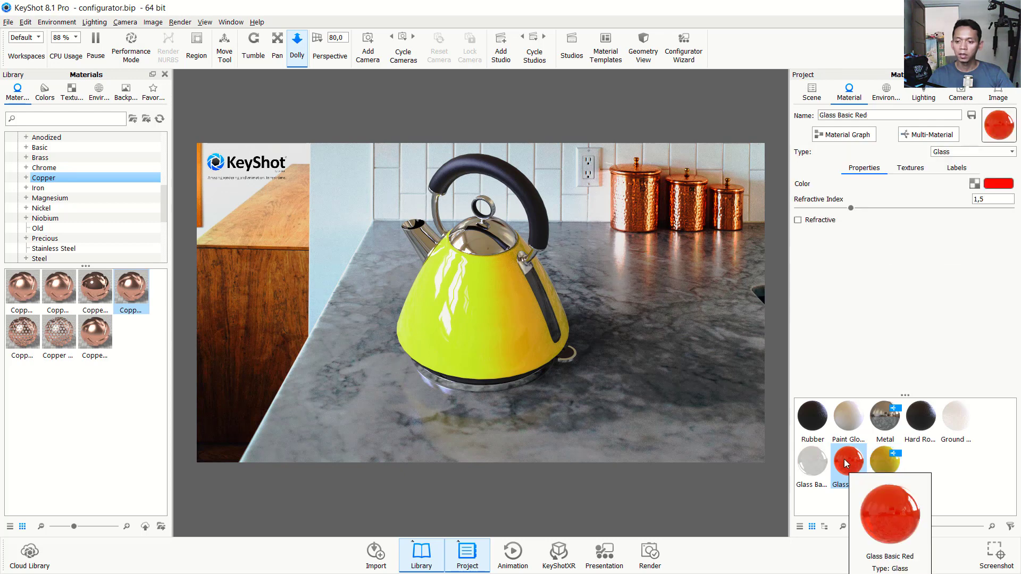
click(888, 463)
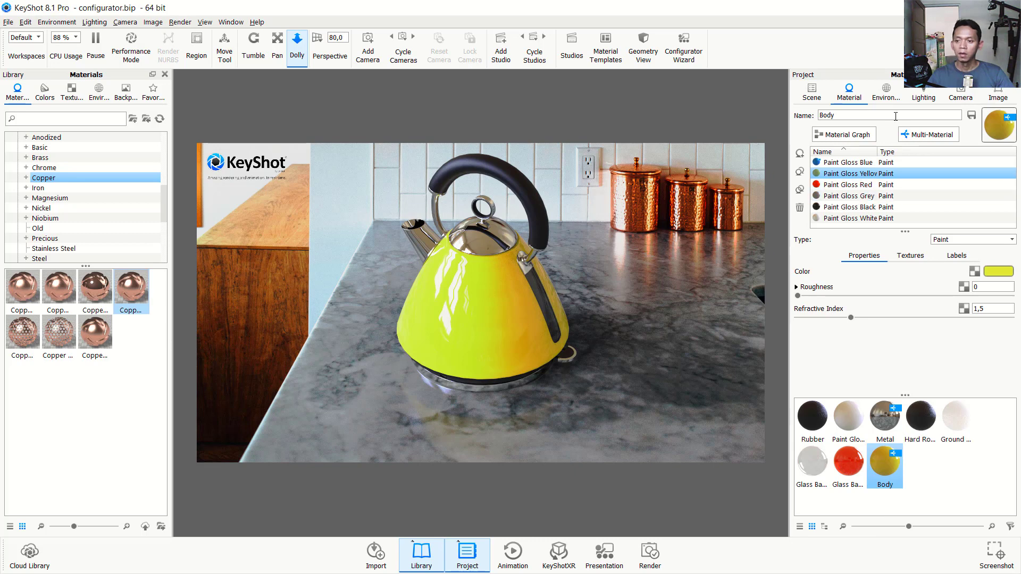
click(886, 93)
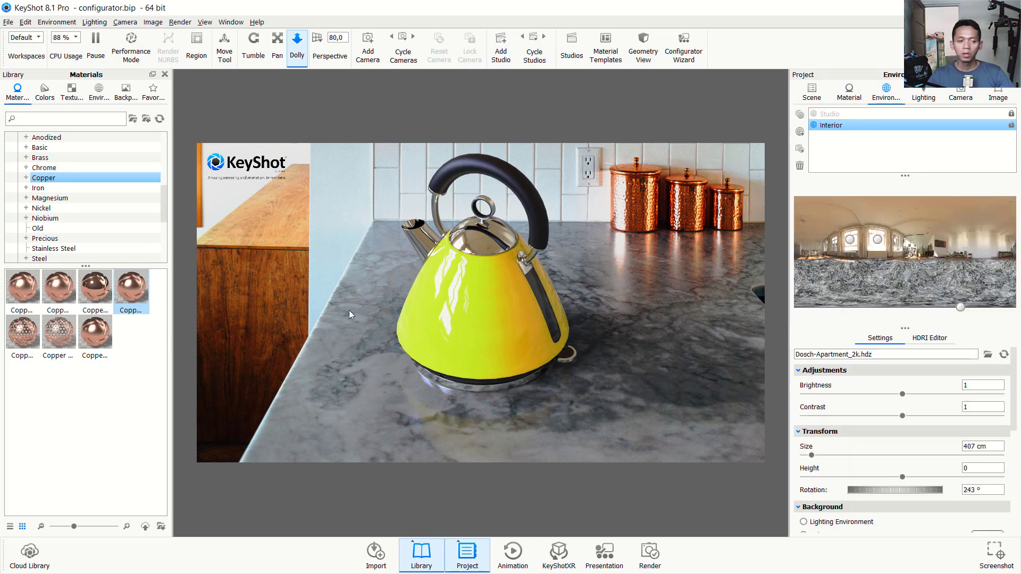
- Try the City-alley and River-road outdoor HDRIs, then use Aversis_Industrial-loading-bay_3k
click(98, 90)
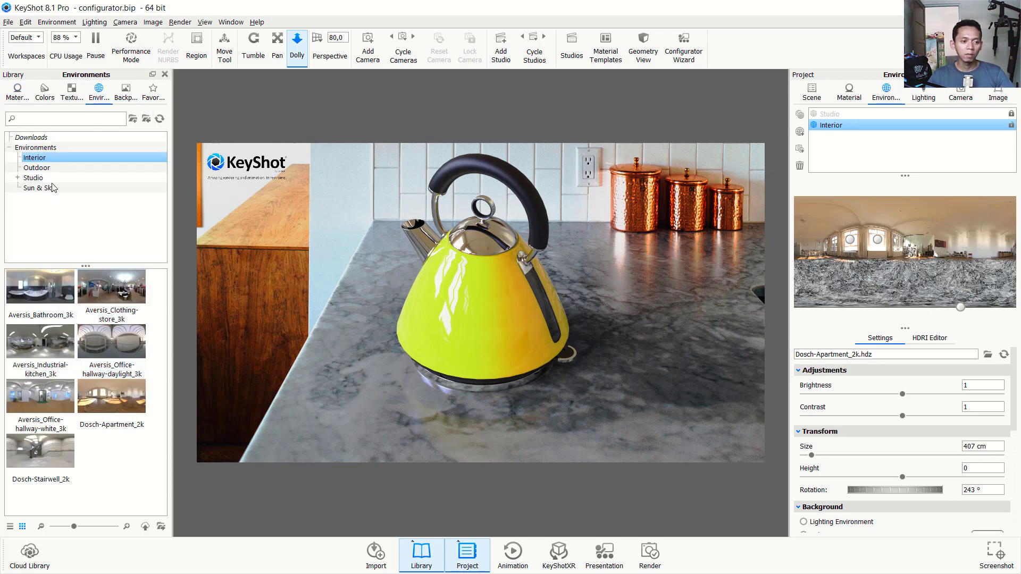
click(37, 167)
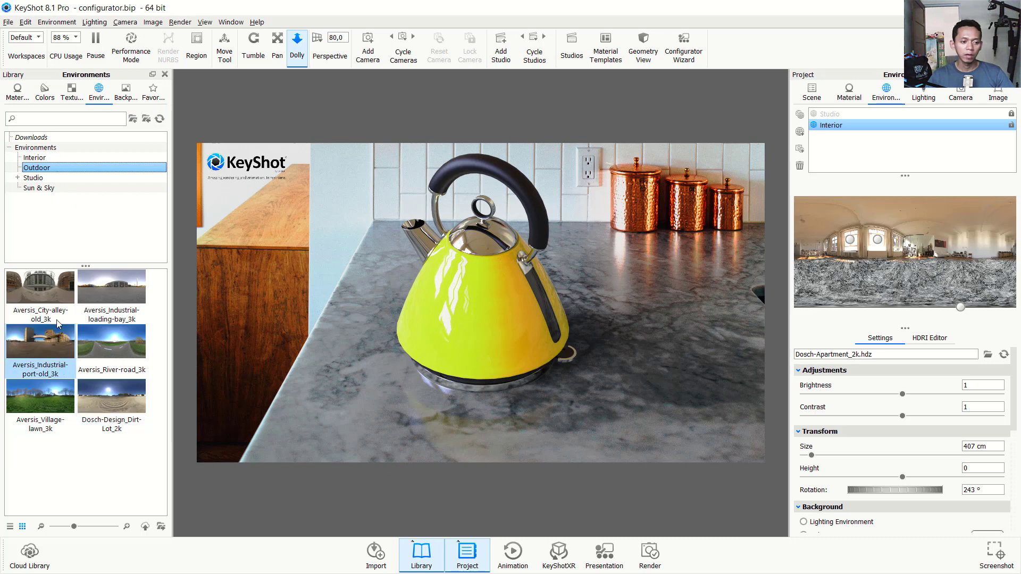
double_click(43, 293)
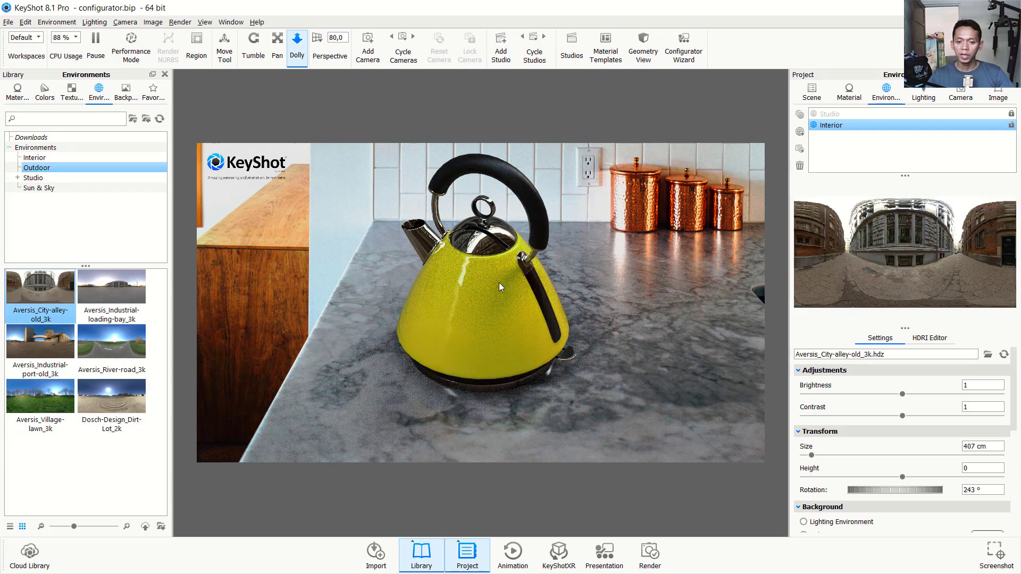
double_click(100, 349)
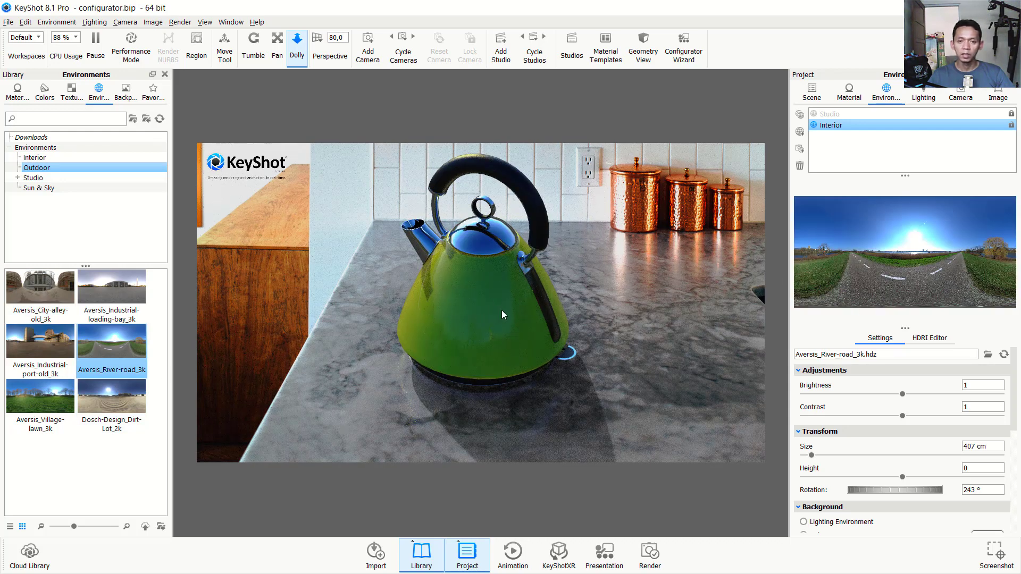
double_click(123, 294)
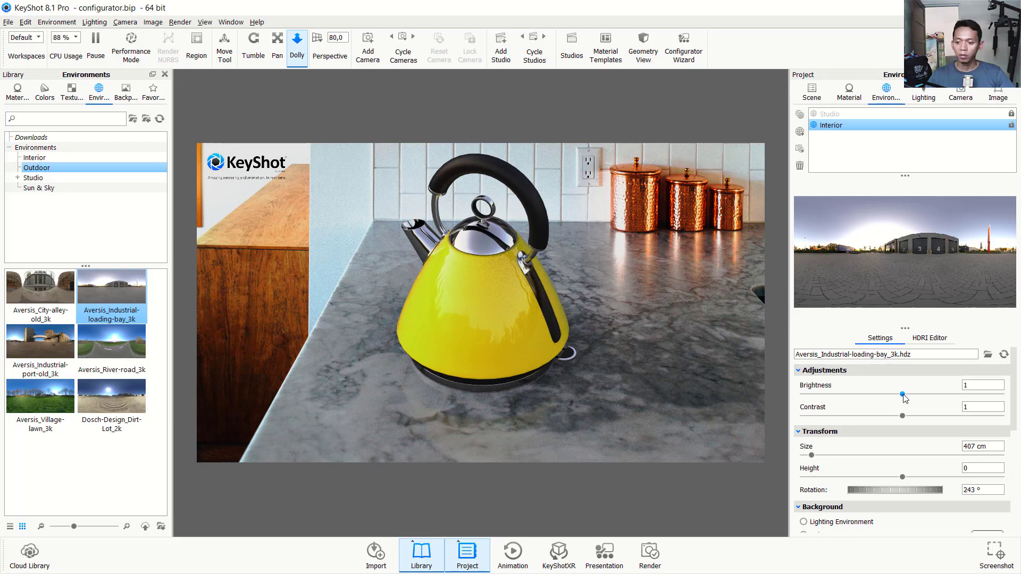
- Lower the environment brightness to 0,766
drag(902, 394, 879, 396)
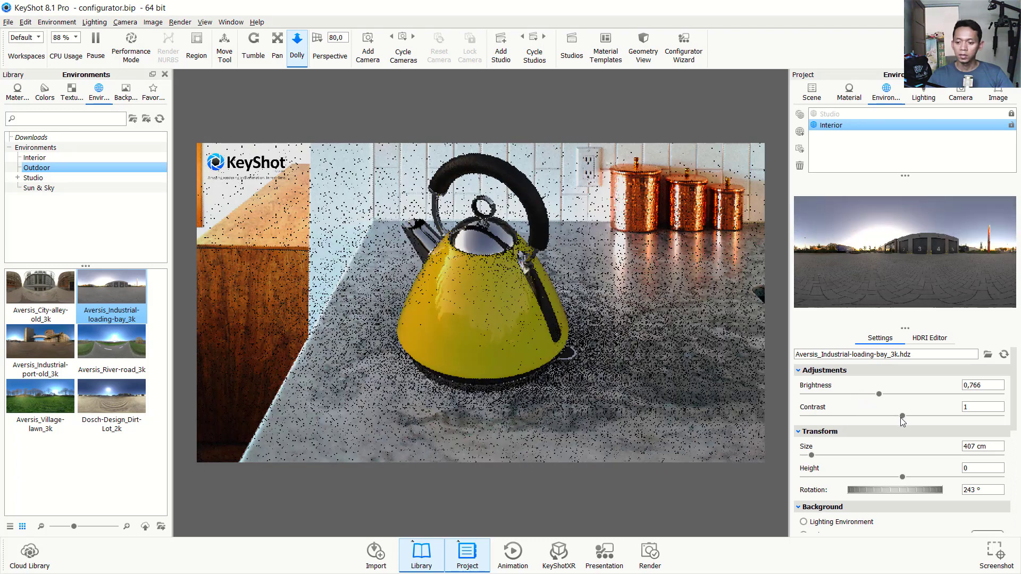
scroll(862, 431, down, 1)
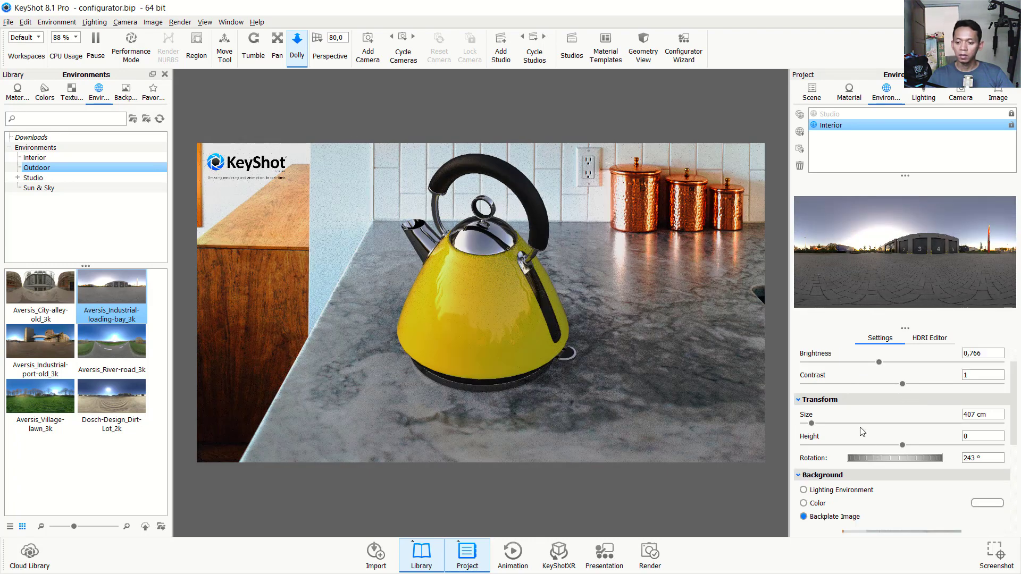
mouse_move(1013, 415)
mouse_down()
mouse_move(1018, 461)
mouse_move(1020, 373)
mouse_up()
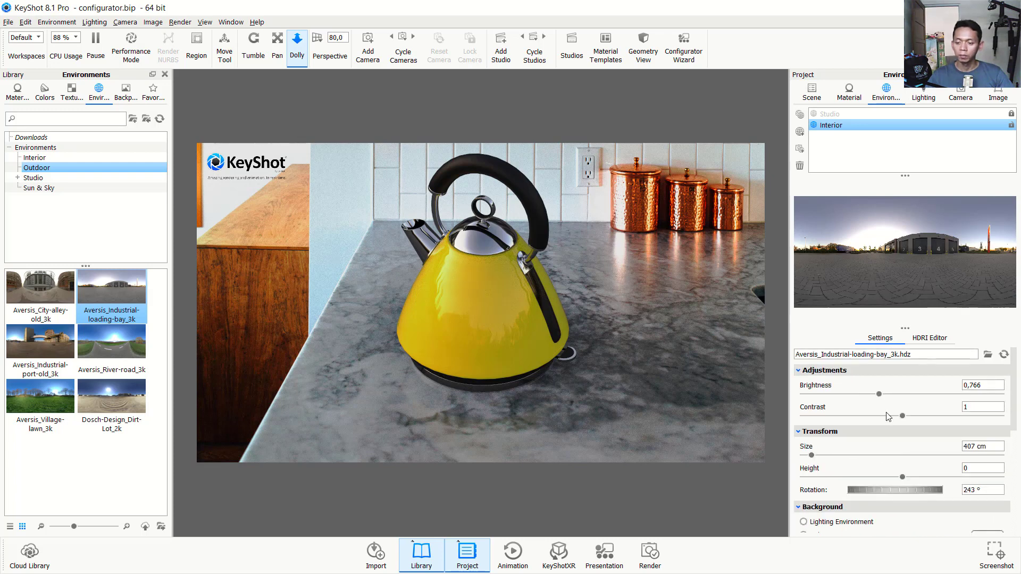
- Raise Shadow Quality in the lighting settings, then undo it to keep Basic
click(923, 96)
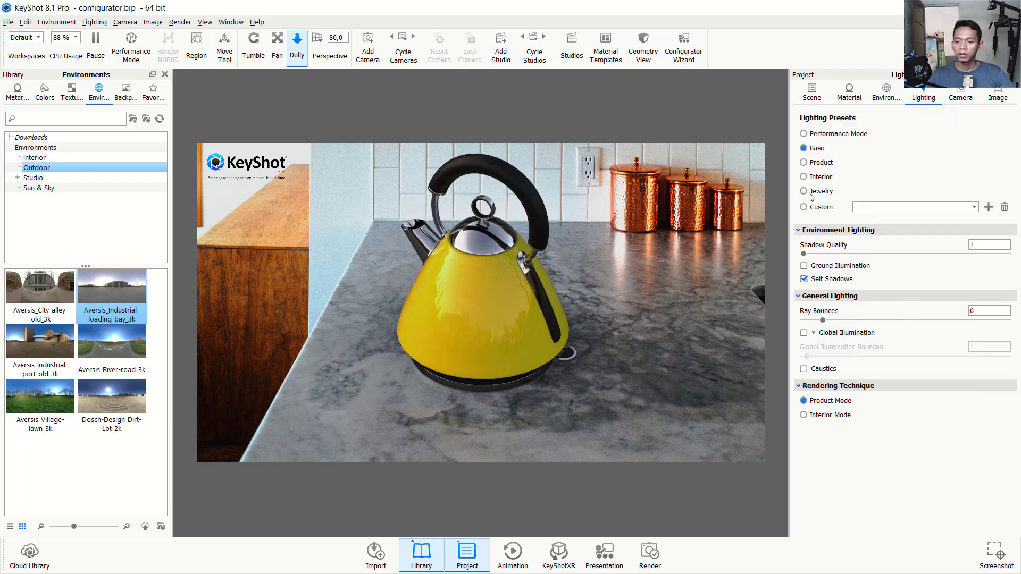
drag(803, 253, 820, 254)
key(ctrl+z)
click(960, 96)
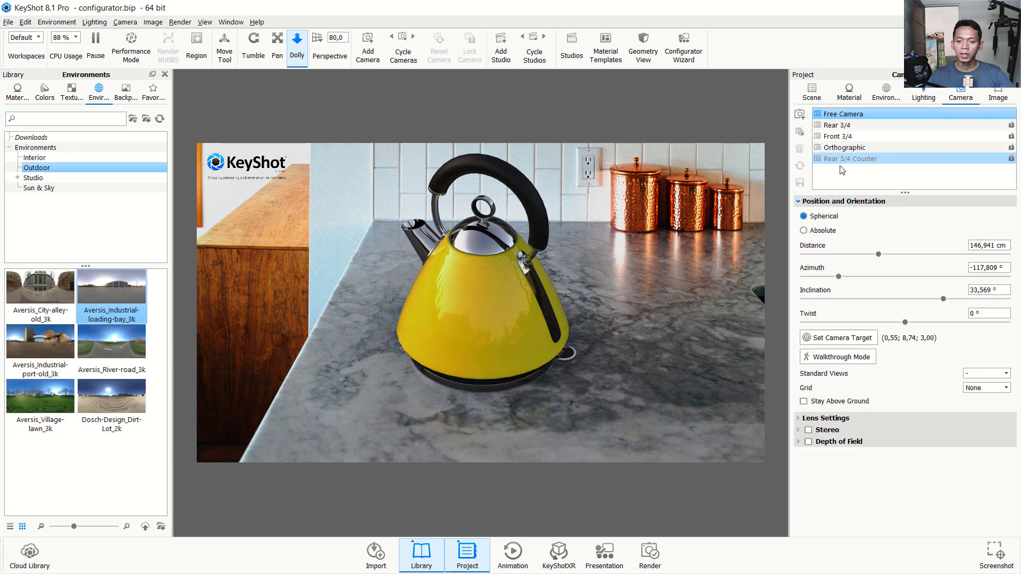
- Preview the Rear 3/4, Front 3/4, Orthographic and Rear 3/4 Counter cameras, then return to Free Camera
click(837, 126)
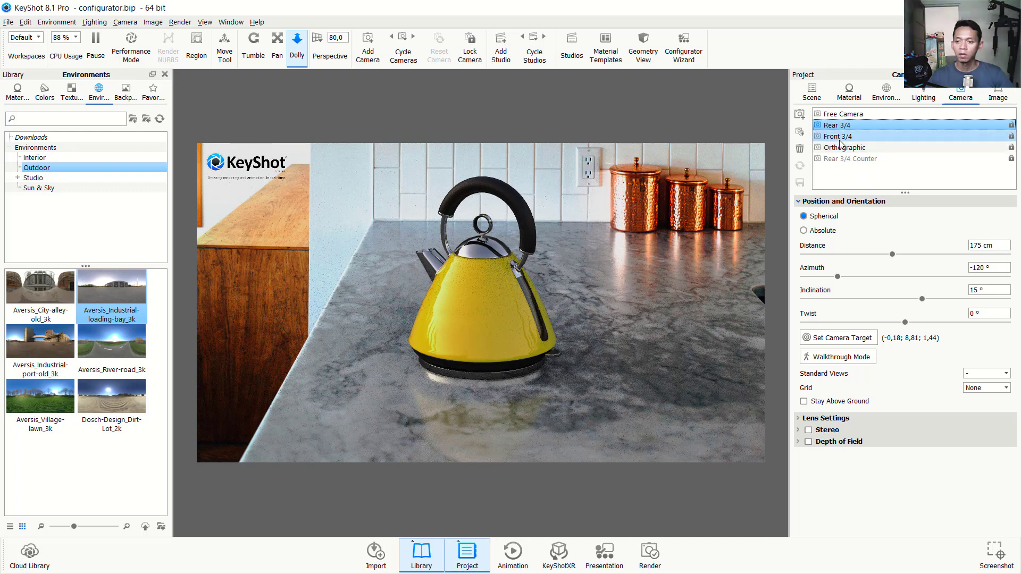
click(839, 138)
click(866, 149)
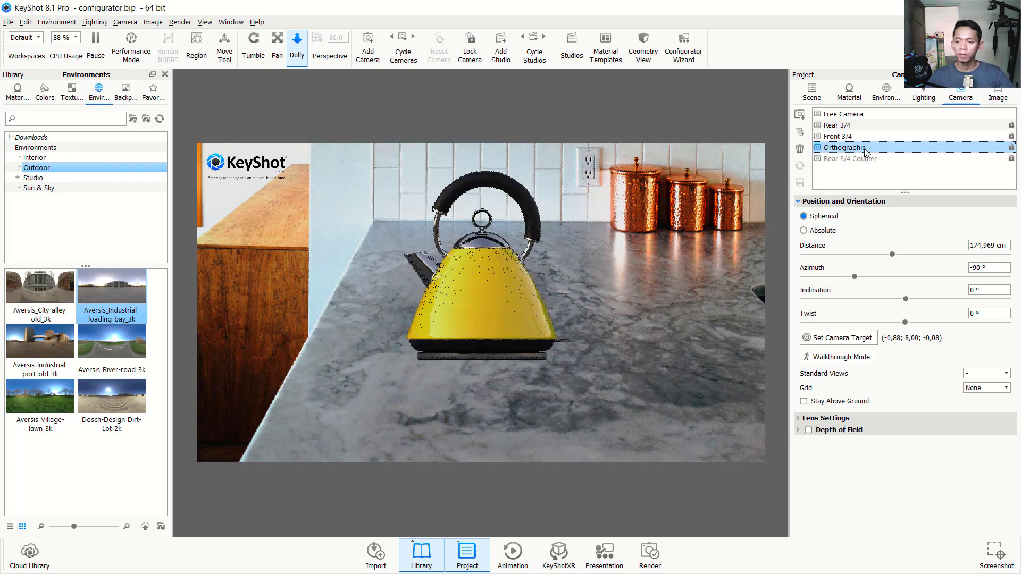
click(836, 159)
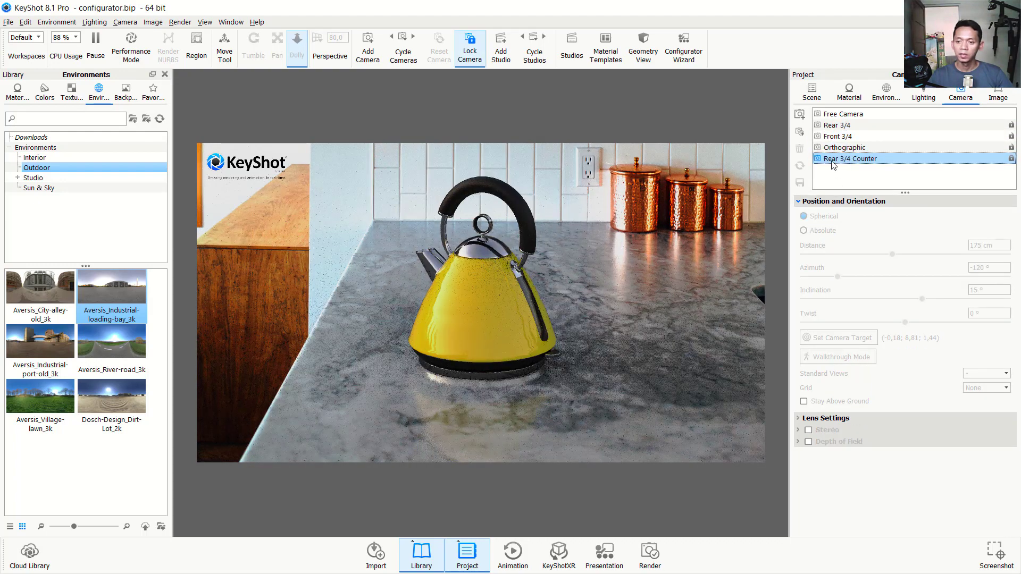
click(1012, 159)
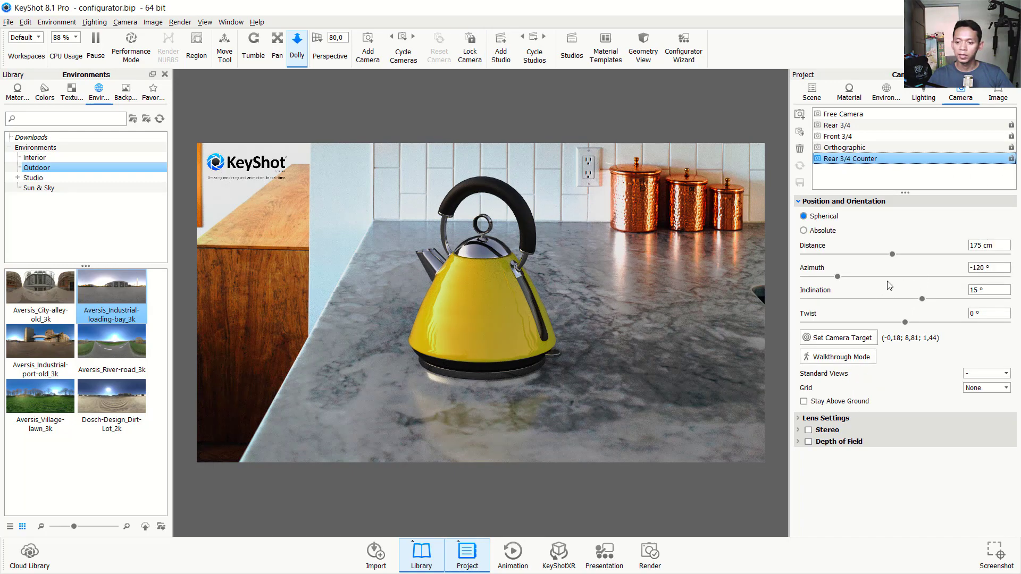
click(1012, 159)
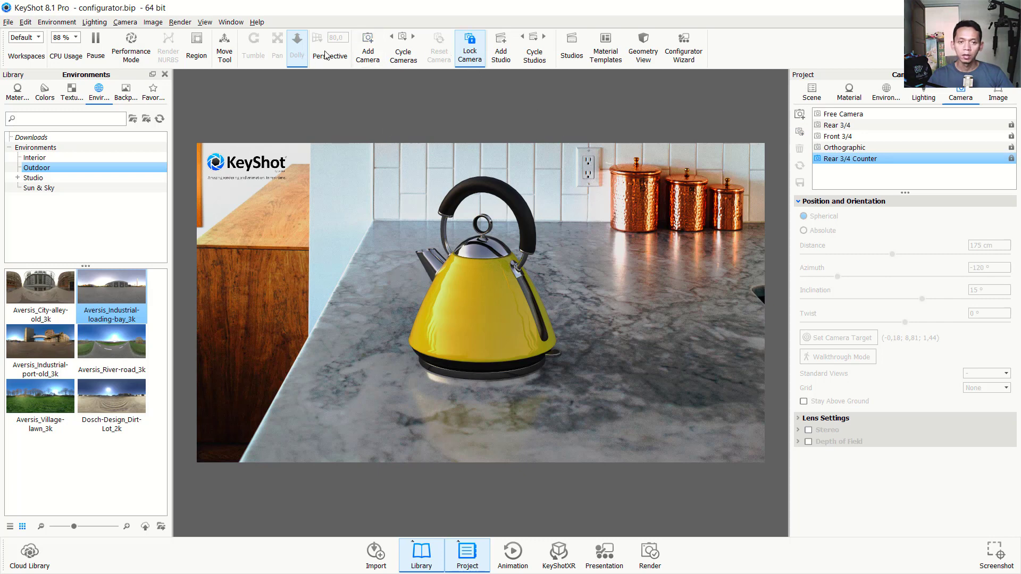
click(881, 113)
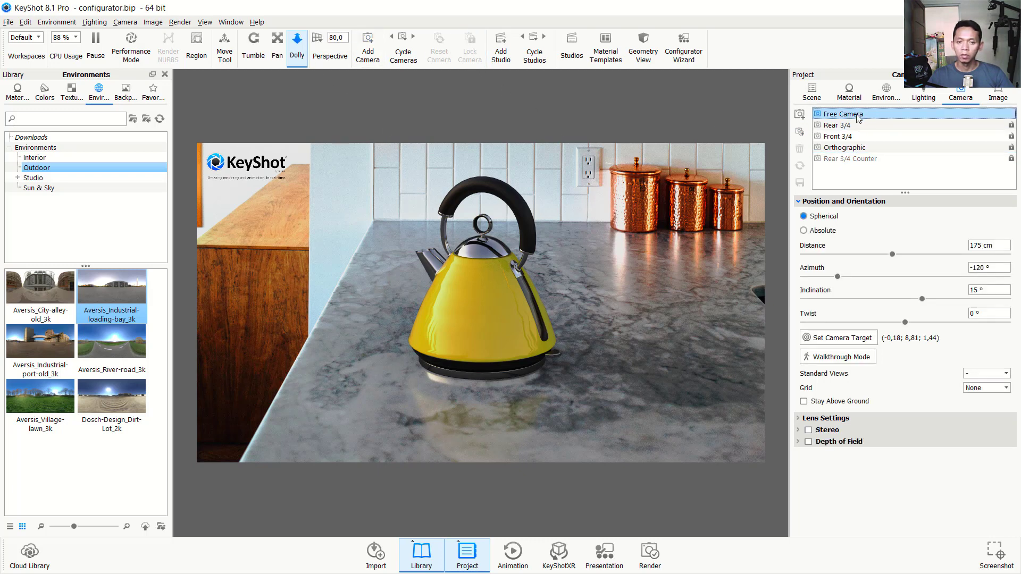
- Orbit to a high view of the kettle and save it as Camera 1
click(253, 48)
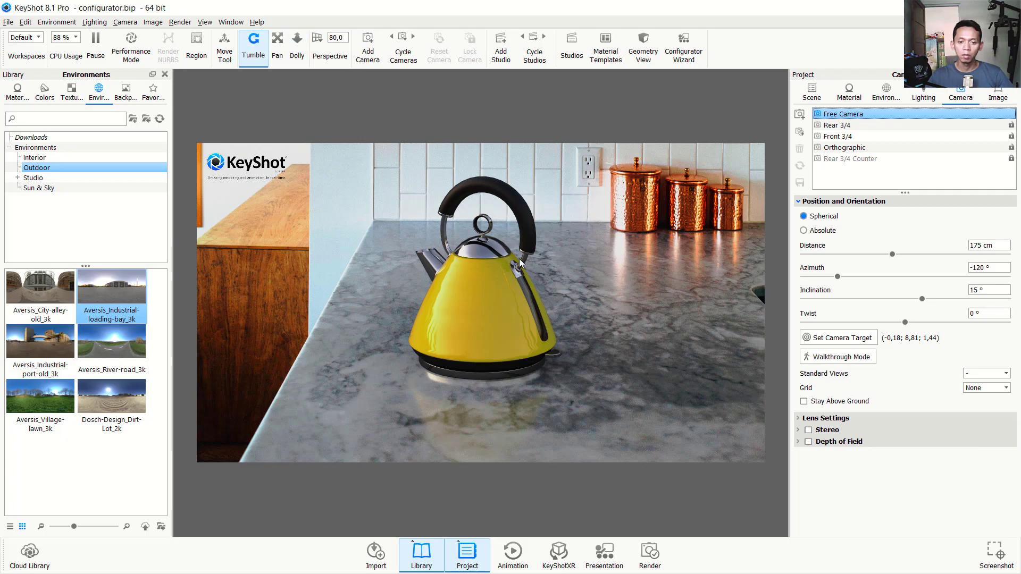
mouse_move(548, 254)
mouse_down()
mouse_move(573, 278)
mouse_move(695, 299)
mouse_up()
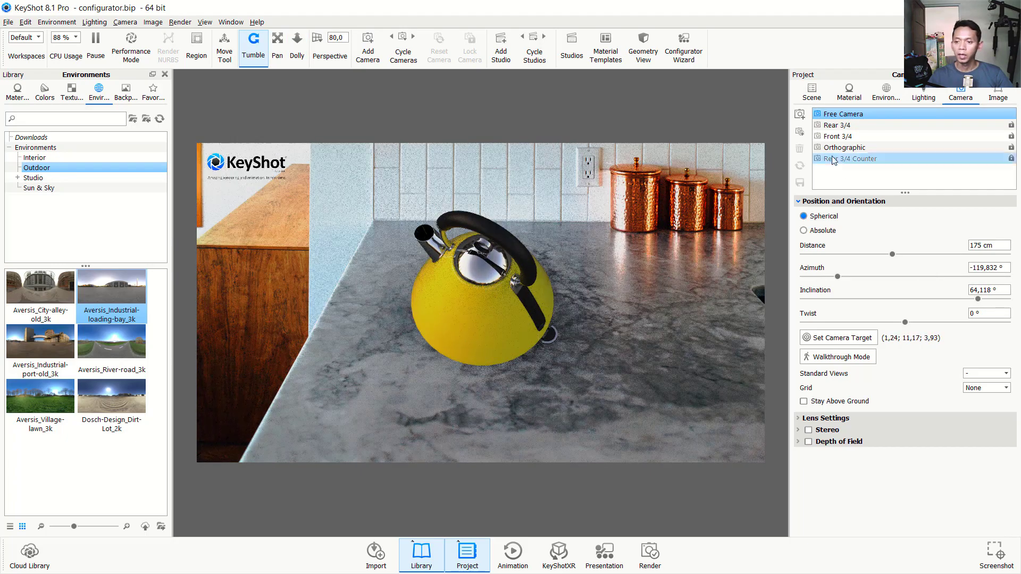
click(800, 115)
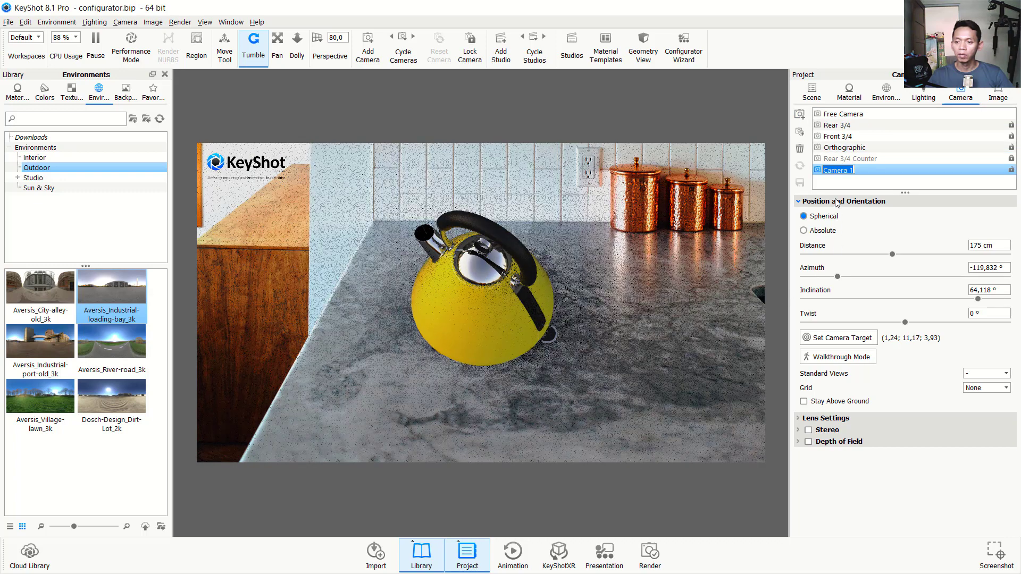
click(832, 126)
click(837, 170)
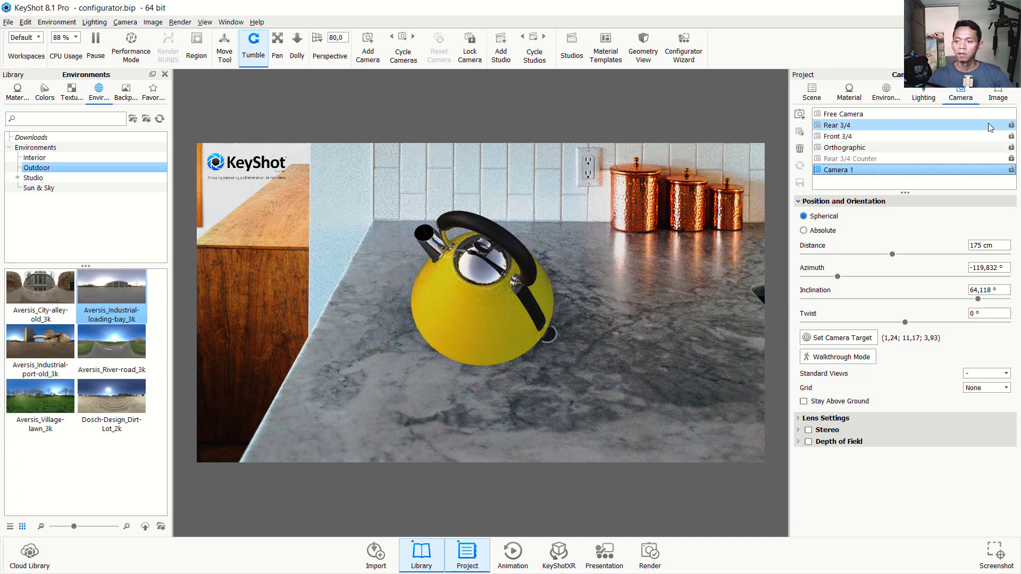
click(1000, 95)
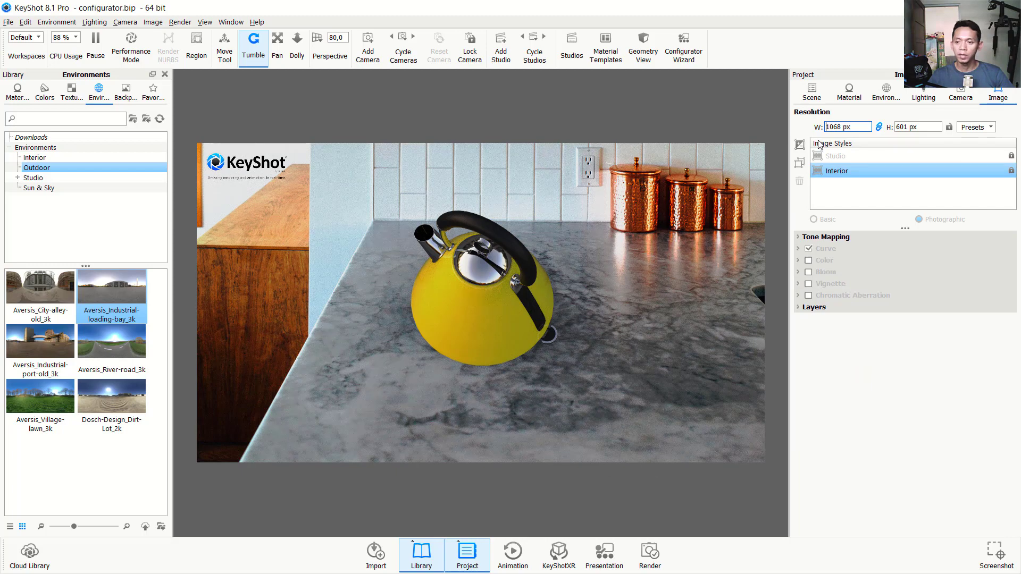
- Set the image width to 900 px so the height follows to 506 px
double_click(862, 127)
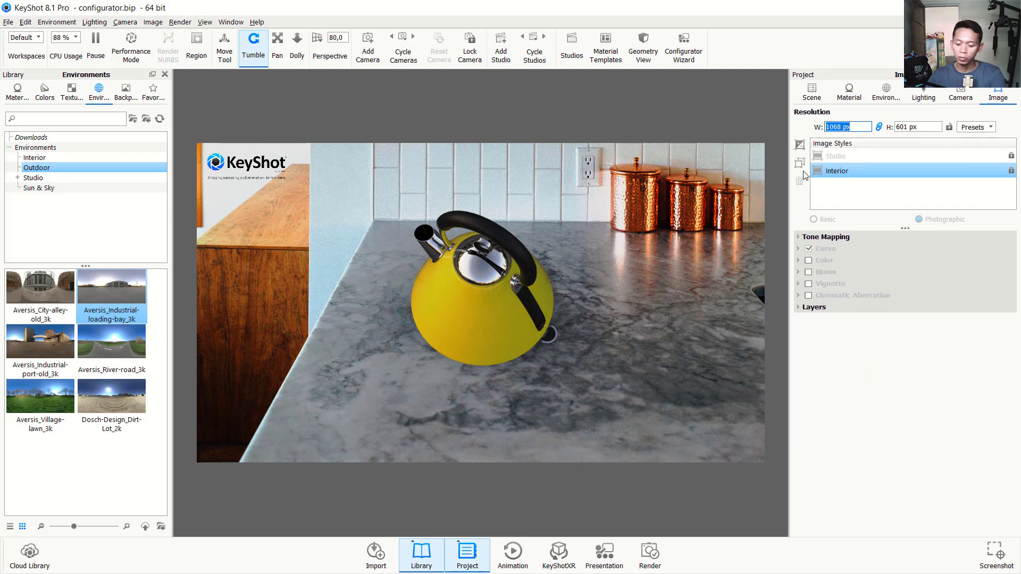
text(900)
click(906, 127)
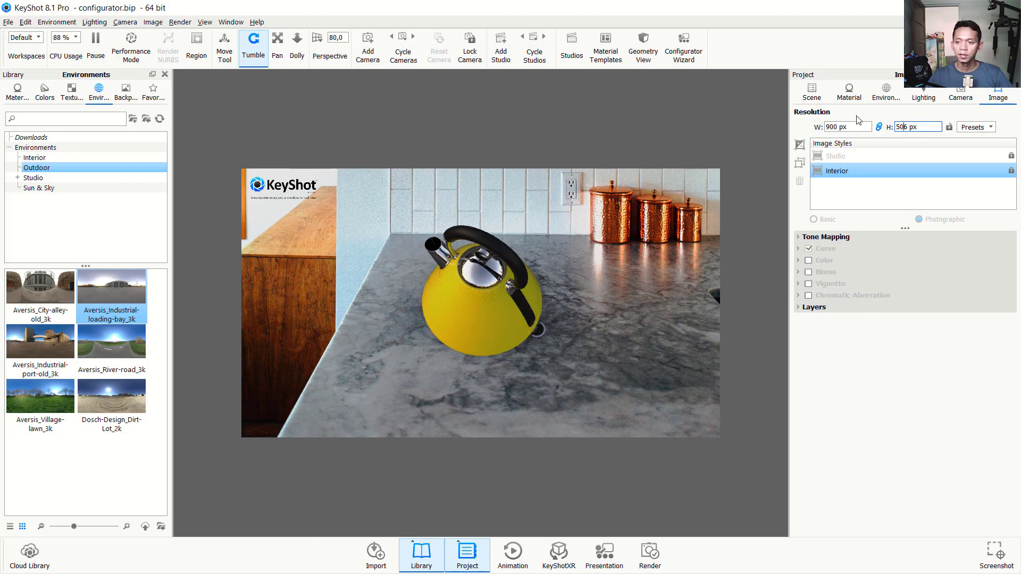
click(887, 94)
click(809, 93)
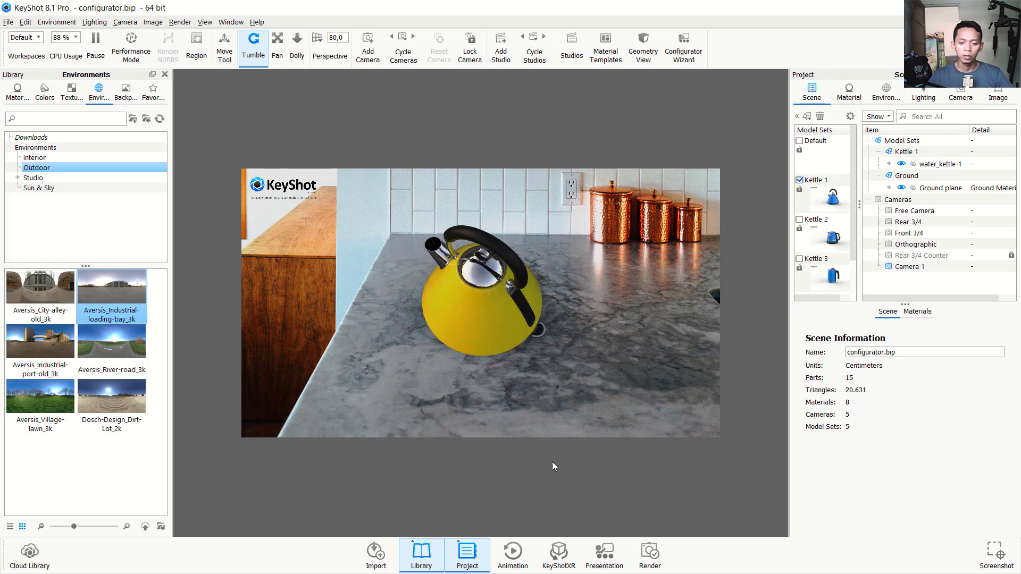
- Hide and restore the Library and Project panels, then show the 30 FPS Animation timeline
click(414, 551)
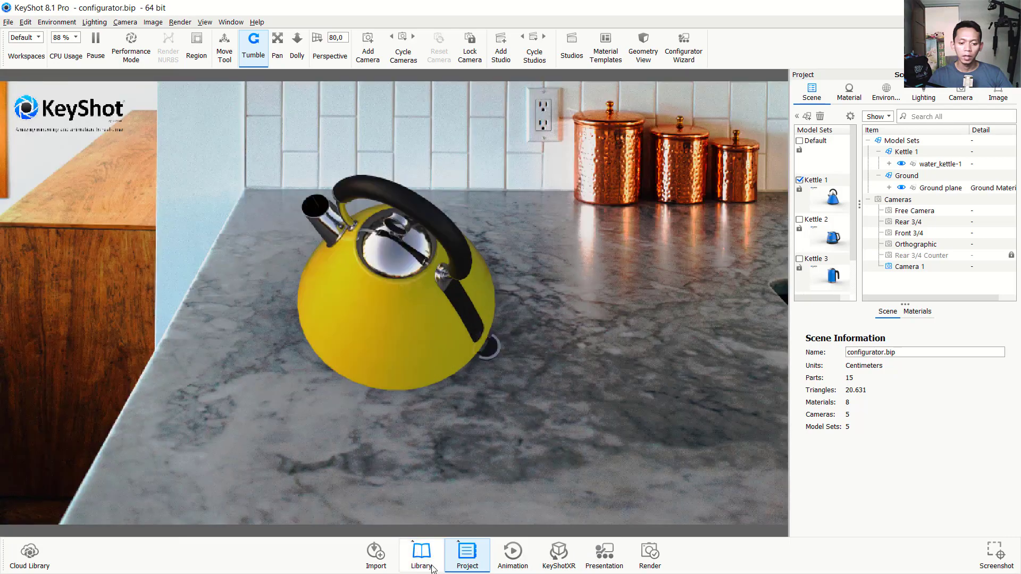
click(468, 558)
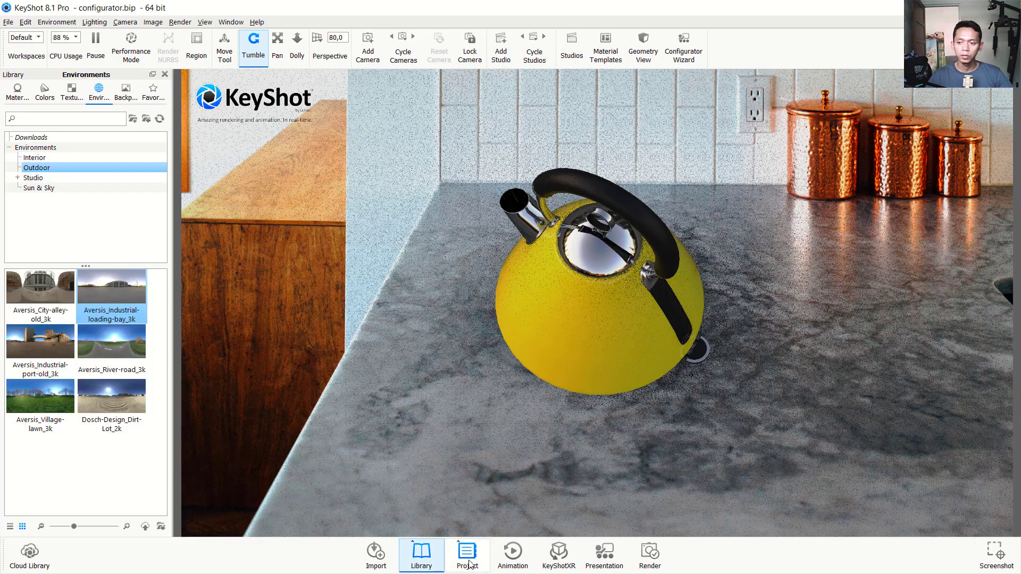
click(470, 564)
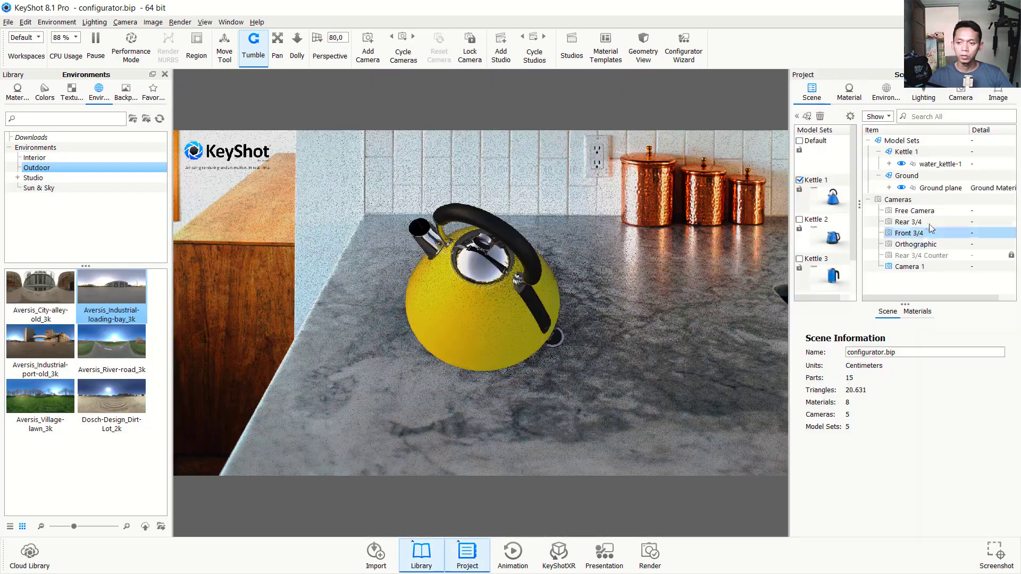
click(513, 554)
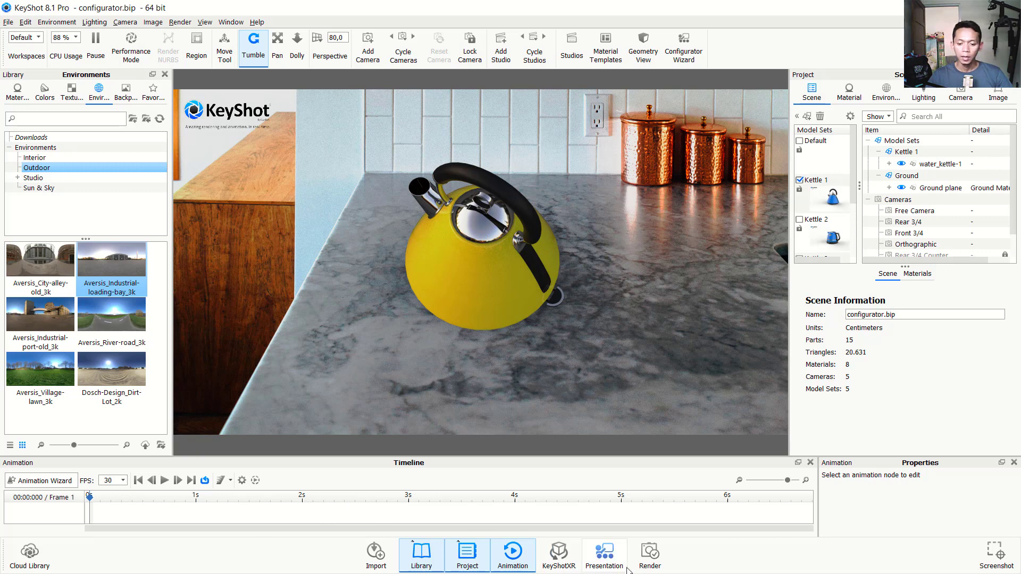
- Preview the kettle full-screen, tumbling it to a lower side view, then leave presentation mode
click(604, 556)
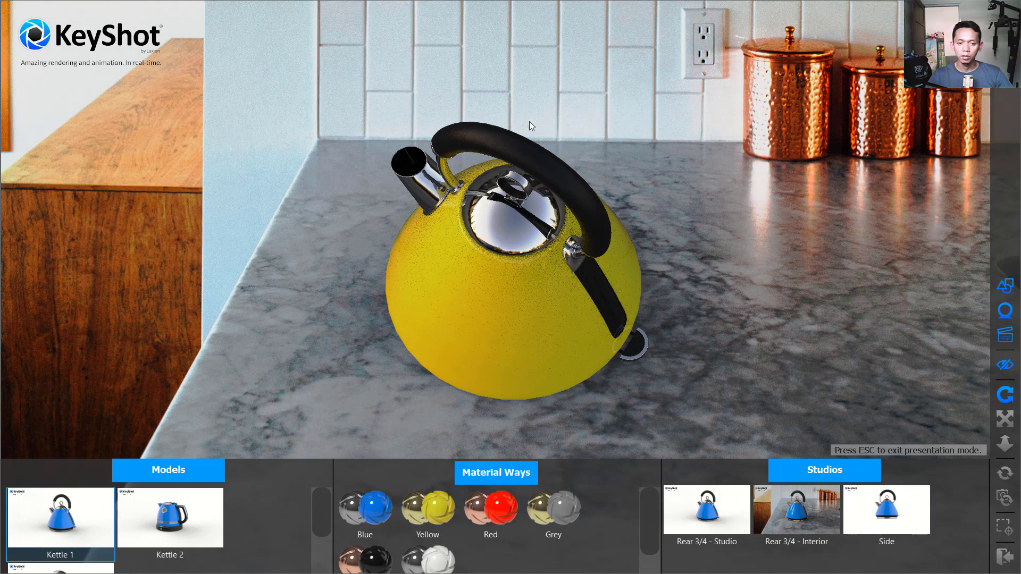
drag(496, 326, 570, 290)
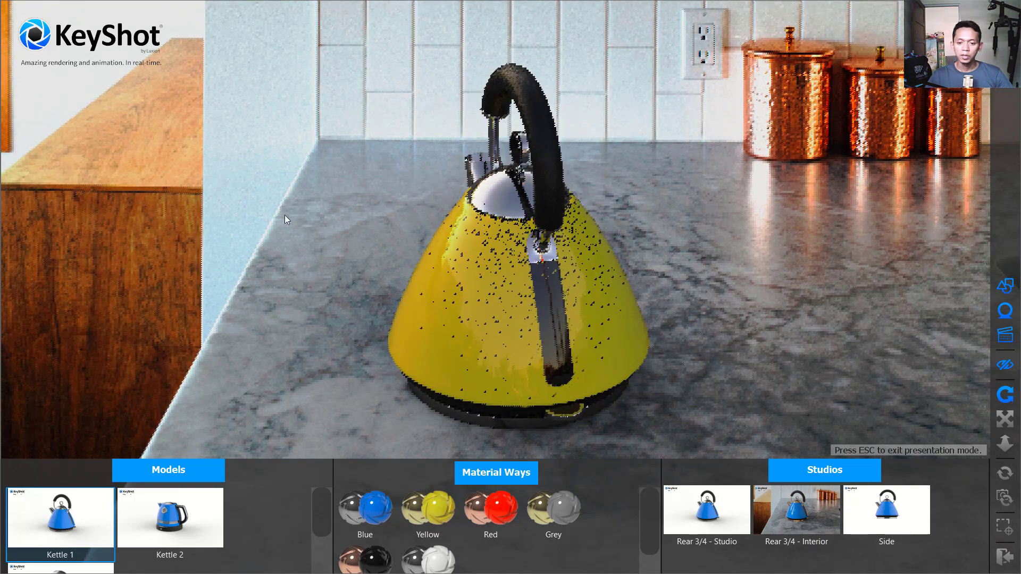
drag(414, 263, 440, 229)
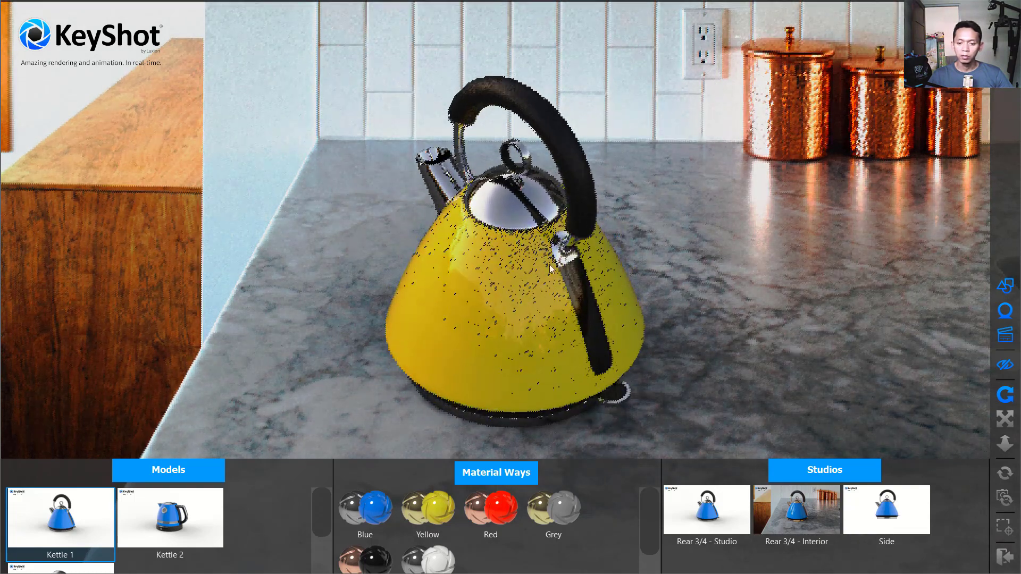
click(1005, 559)
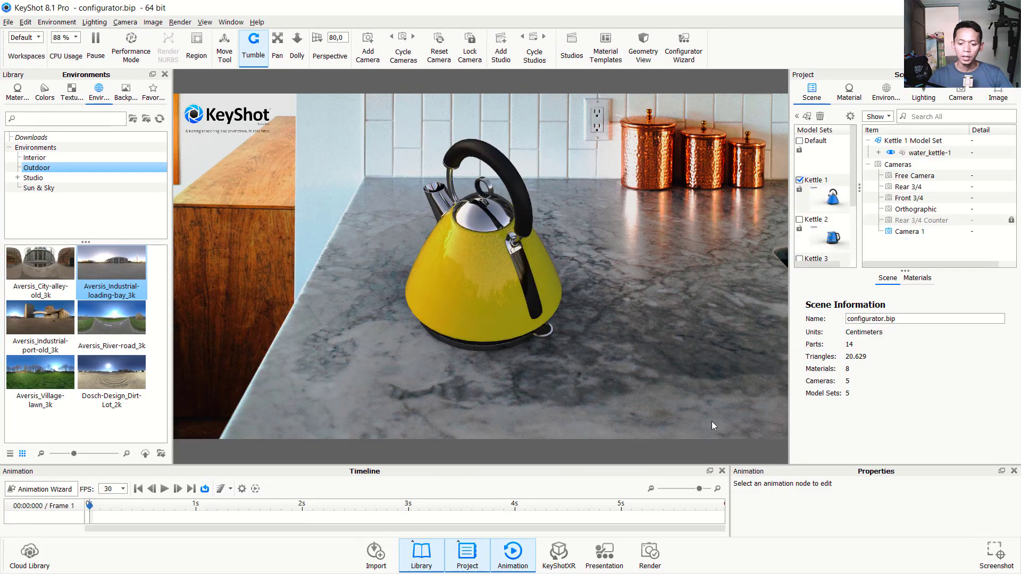
- Set Maximum Samples to 281 in Render Options, review the Queue and Output pages, and close
click(652, 559)
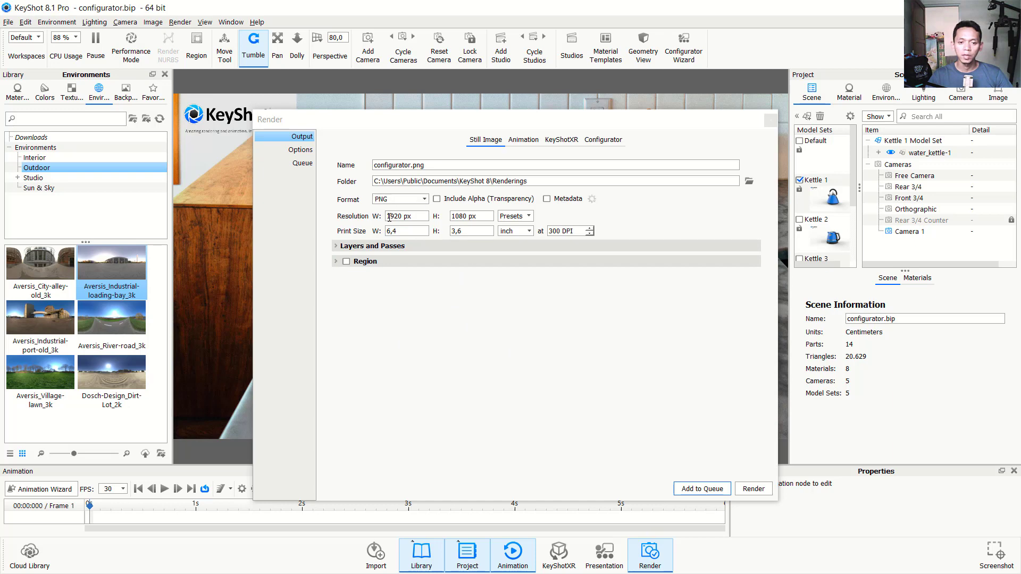
click(476, 216)
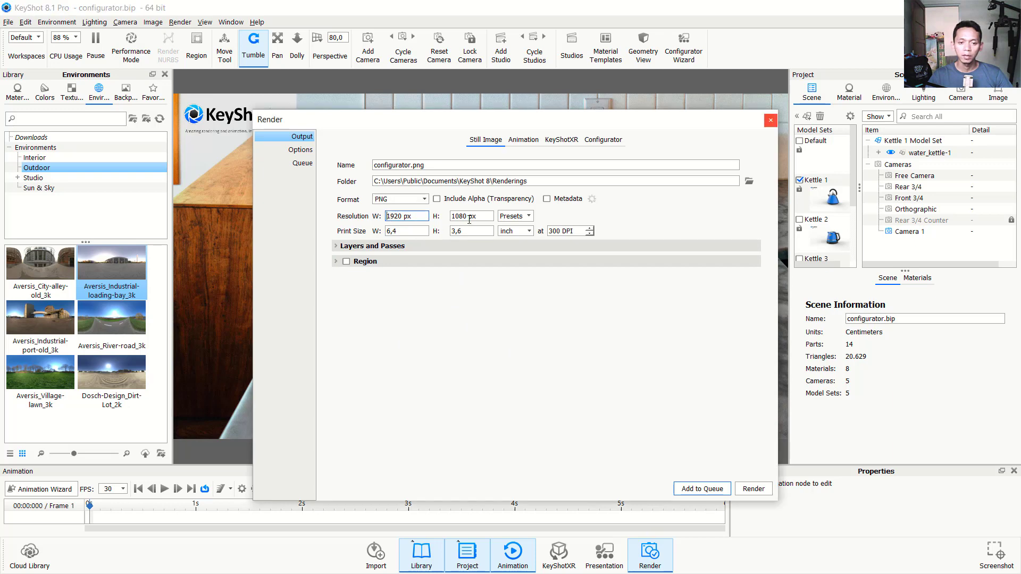
click(301, 150)
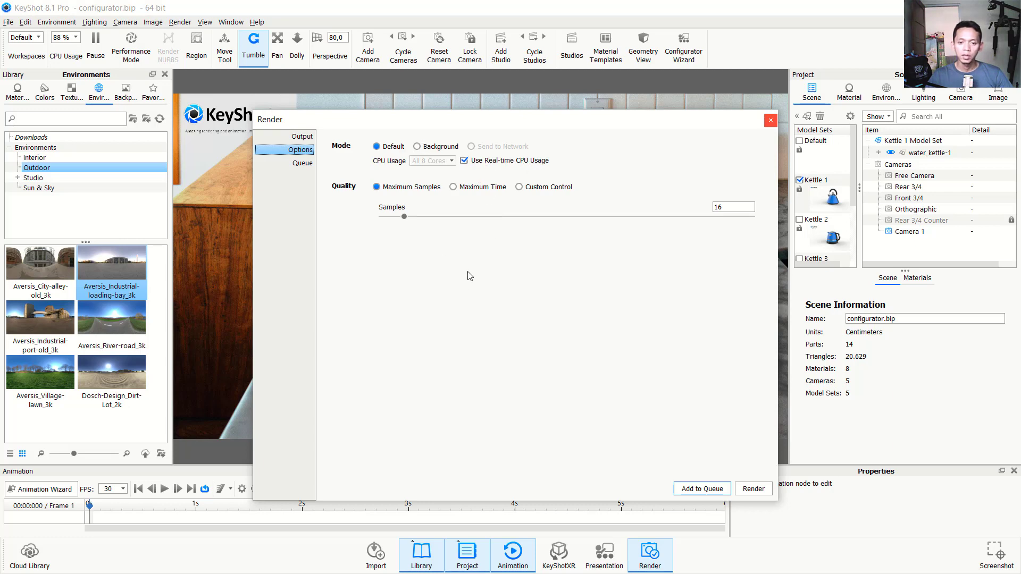
mouse_move(406, 223)
mouse_down()
mouse_move(799, 230)
mouse_move(757, 218)
mouse_move(804, 227)
mouse_up()
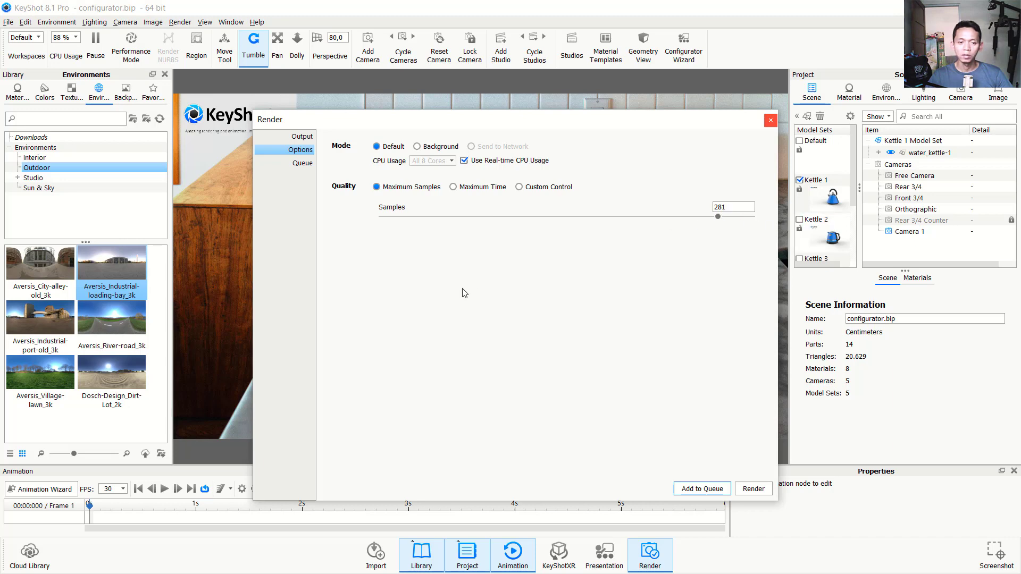
click(303, 162)
click(301, 136)
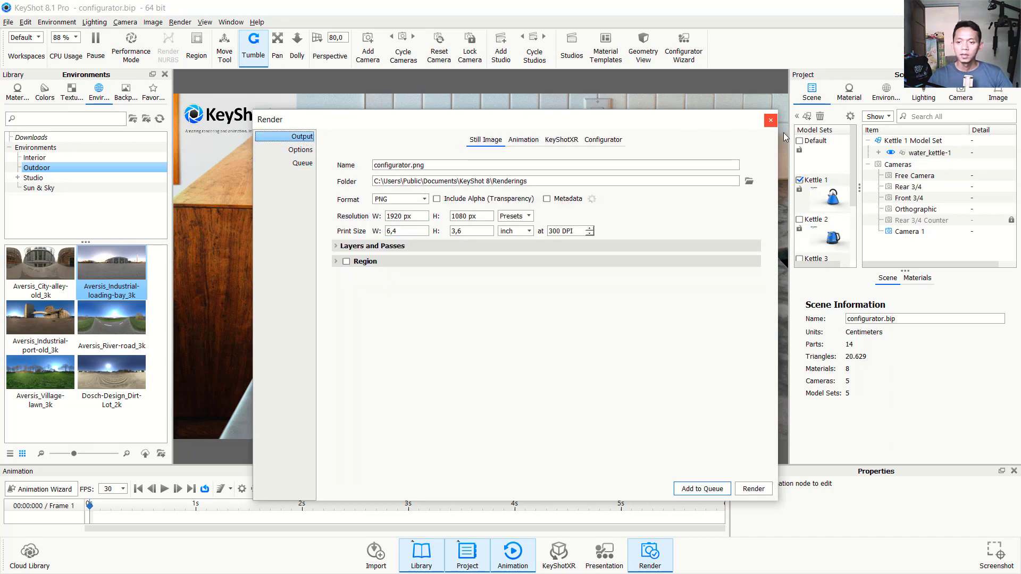
click(771, 120)
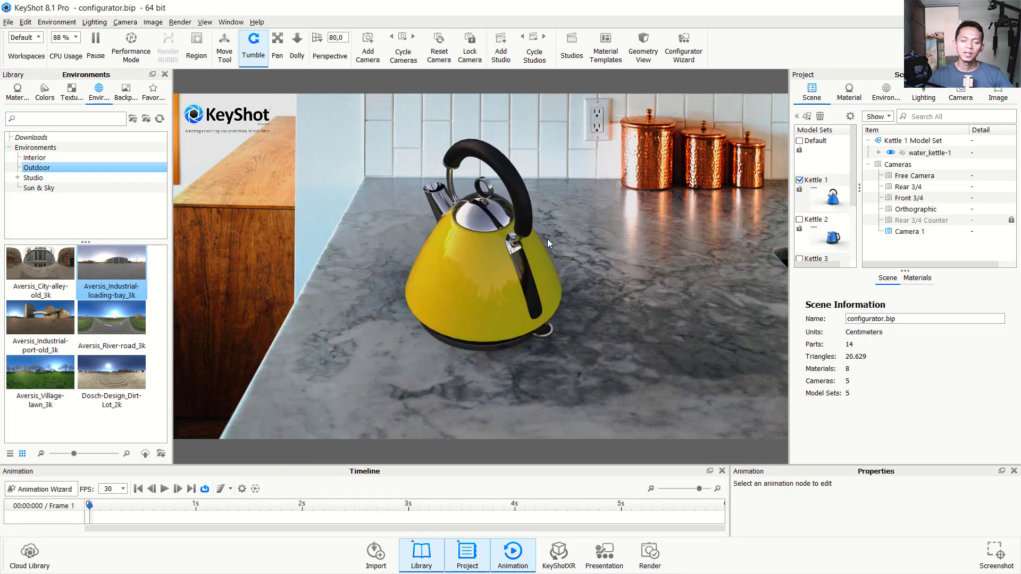